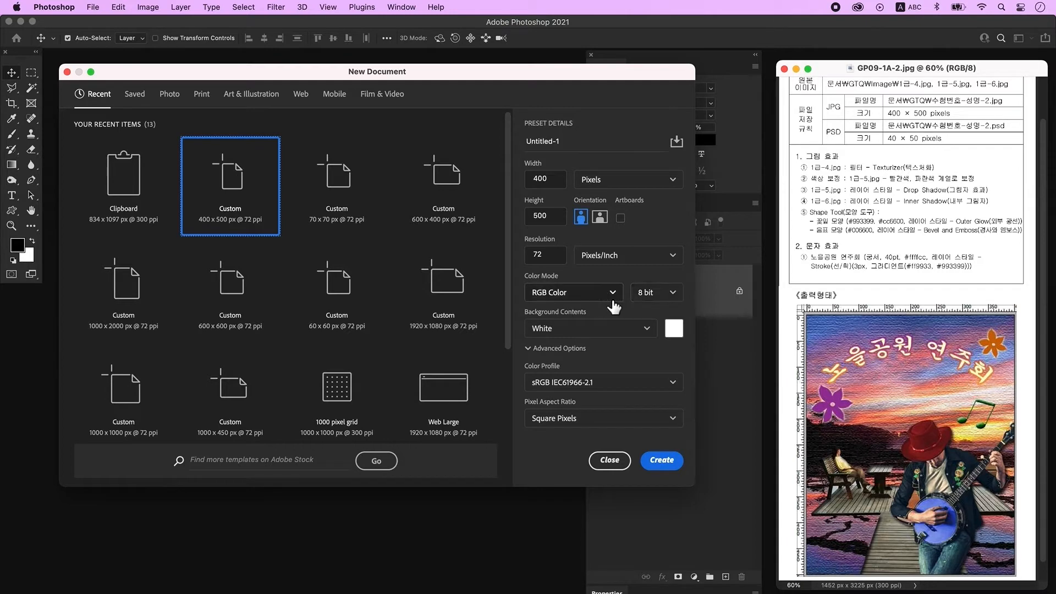
Step: Create a new 400 × 500 px, 72 ppi RGB document, zoom to 300% and show the rulers
{"action": "left_click", "coordinate": [662, 461]}
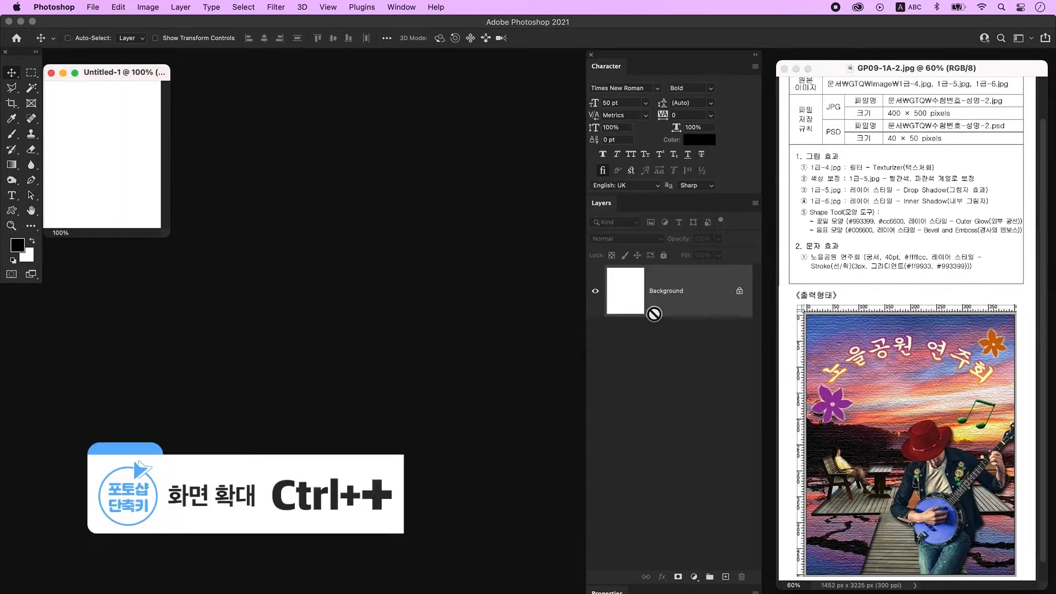
{"action": "key", "text": "super+plus"}
{"action": "key", "text": "super+plus"}
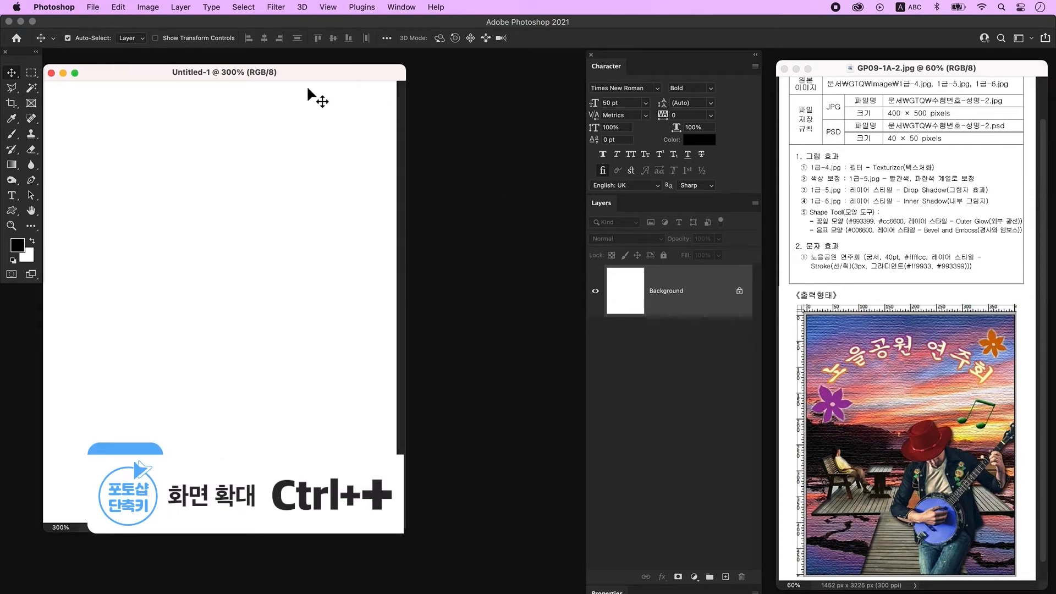
{"action": "left_click_drag", "start_coordinate": [282, 71], "coordinate": [296, 65]}
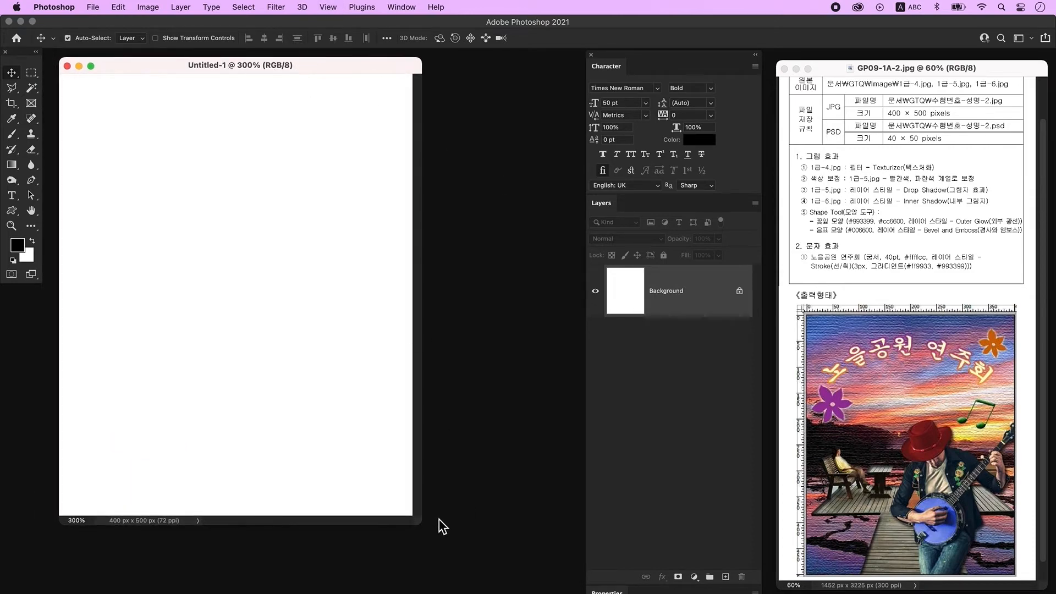
{"action": "key", "text": "super+r"}
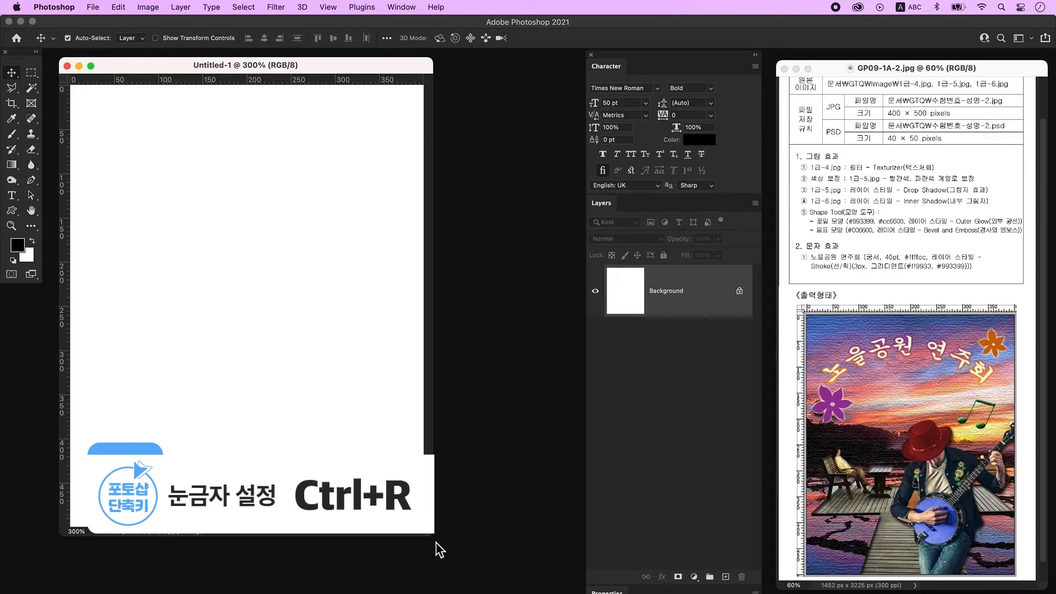
{"action": "left_click_drag", "start_coordinate": [434, 539], "coordinate": [454, 549]}
Step: Save the document as a Photoshop PSD in the GP09-1A folder, named with the candidate's exam number and name
{"action": "left_click", "coordinate": [94, 8]}
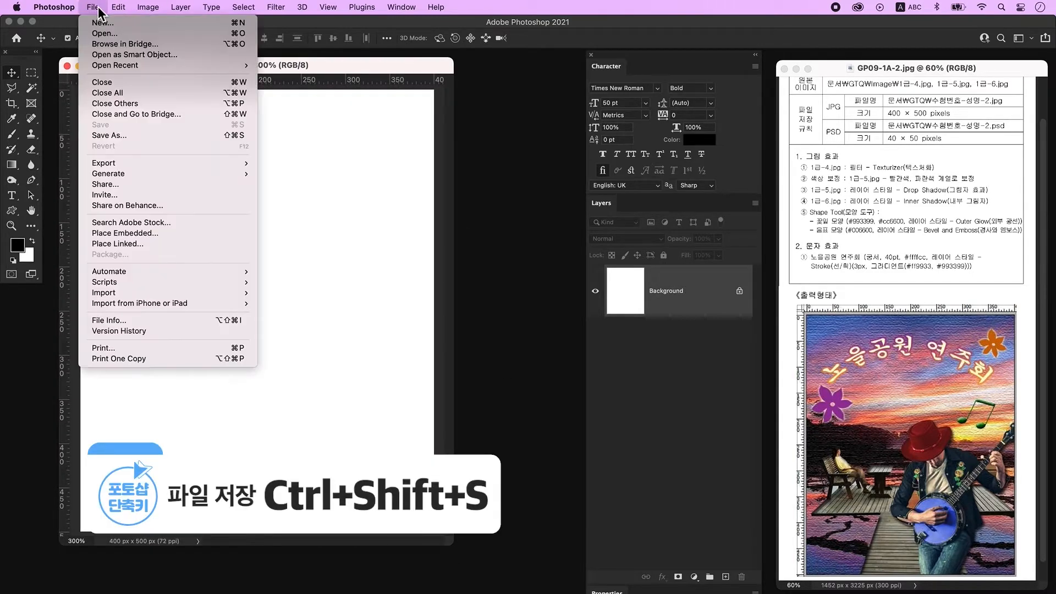
{"action": "left_click", "coordinate": [124, 136]}
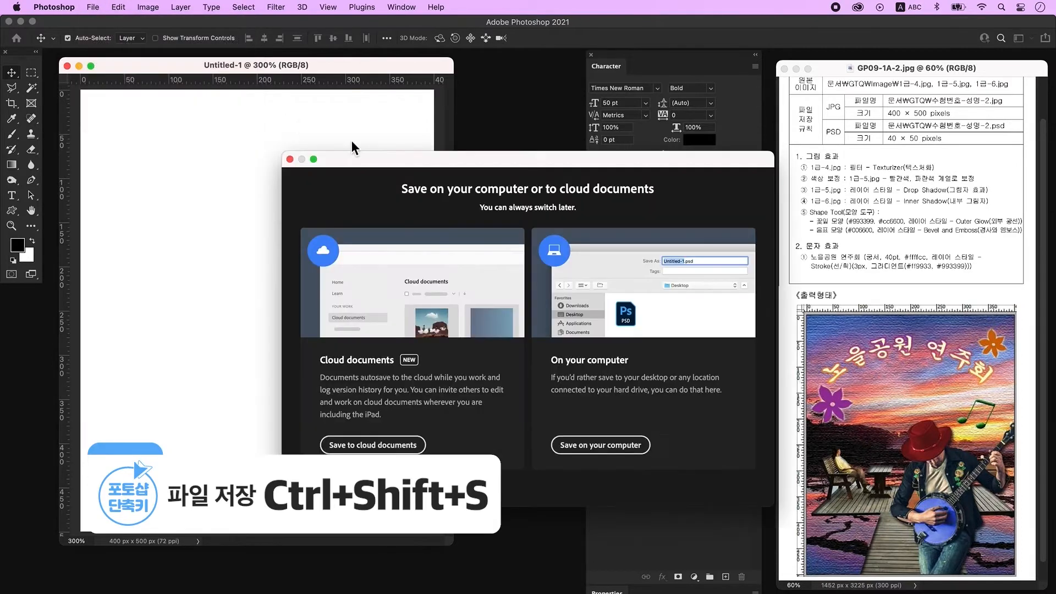
{"action": "left_click", "coordinate": [633, 449]}
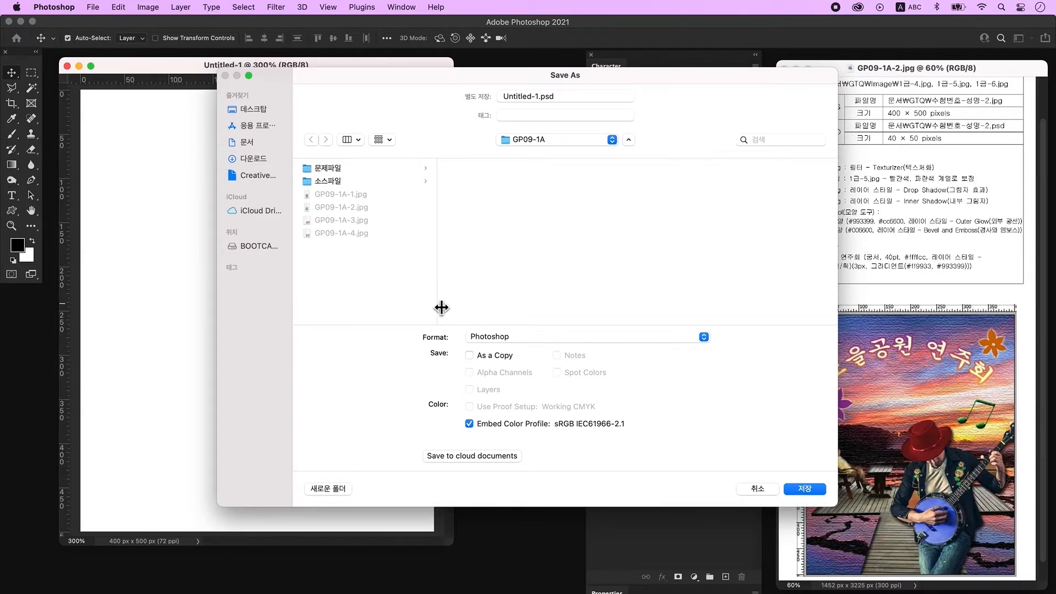
{"action": "left_click", "coordinate": [520, 97]}
{"action": "type", "text": "123-홍길동-1"}
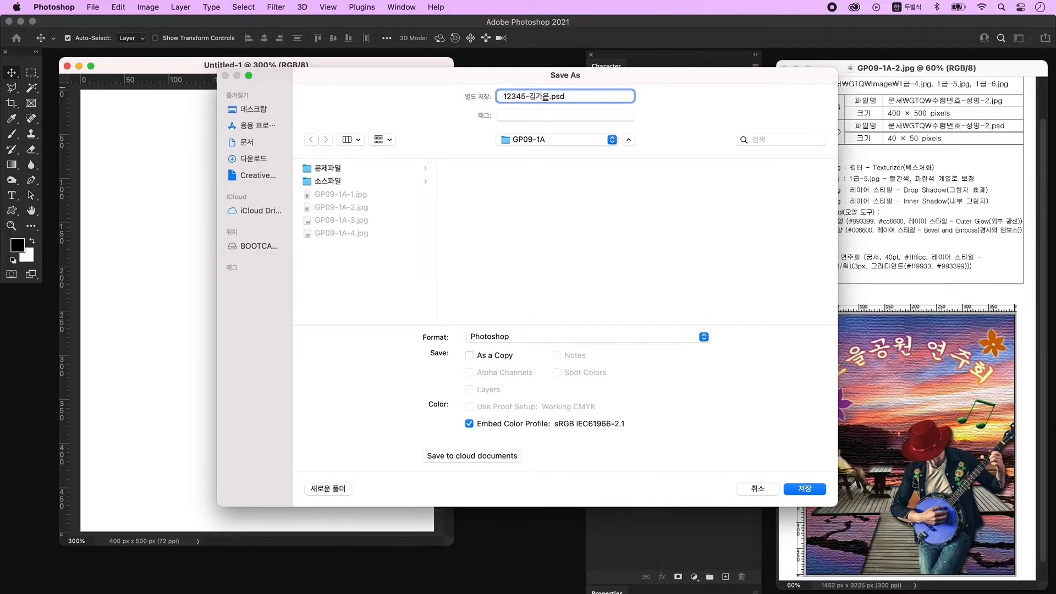
{"action": "left_click", "coordinate": [253, 109]}
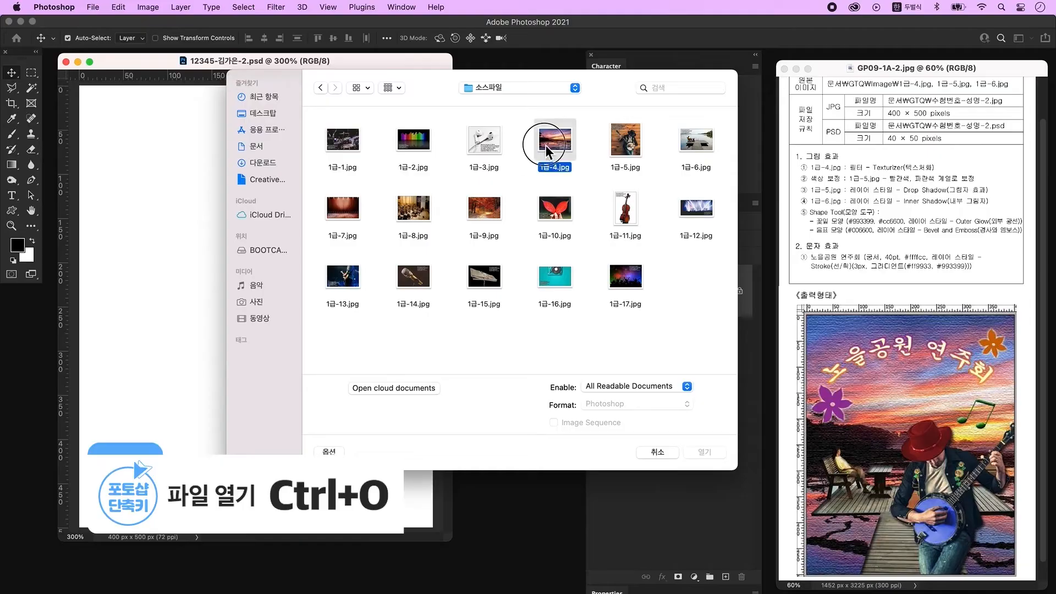
Step: Open 1급-4.jpg and drag the sunset image into the new document as a layer
{"action": "left_click", "coordinate": [550, 144]}
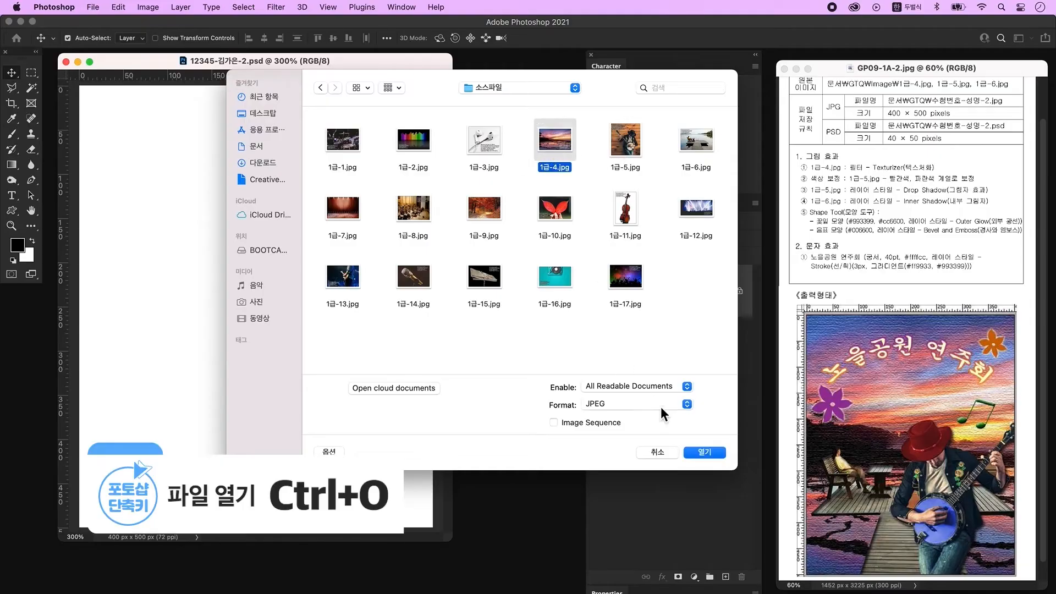
{"action": "left_click", "coordinate": [715, 454]}
{"action": "left_click_drag", "start_coordinate": [216, 100], "coordinate": [539, 289]}
{"action": "left_click_drag", "start_coordinate": [299, 294], "coordinate": [233, 247]}
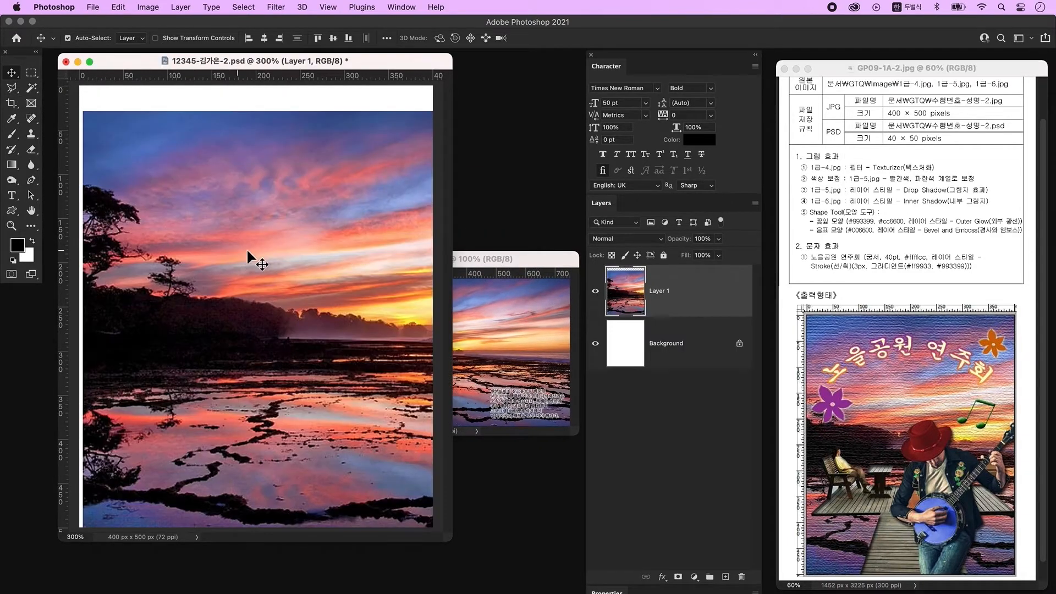
Step: Free-transform the sunset layer, scaling and repositioning it to fill the canvas
{"action": "key", "text": "ctrl+t"}
{"action": "left_click_drag", "start_coordinate": [414, 111], "coordinate": [413, 171]}
{"action": "left_click_drag", "start_coordinate": [321, 234], "coordinate": [285, 196]}
{"action": "key", "text": "Return"}
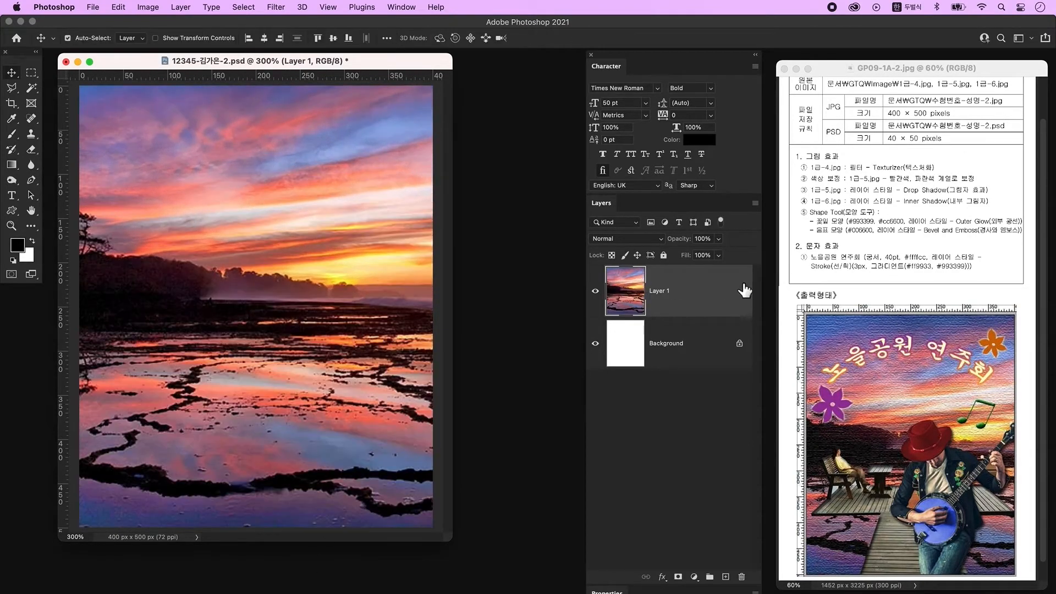
Step: Apply the Texturizer filter from the Filter Gallery to the sunset layer
{"action": "left_click", "coordinate": [276, 7]}
{"action": "left_click", "coordinate": [295, 74]}
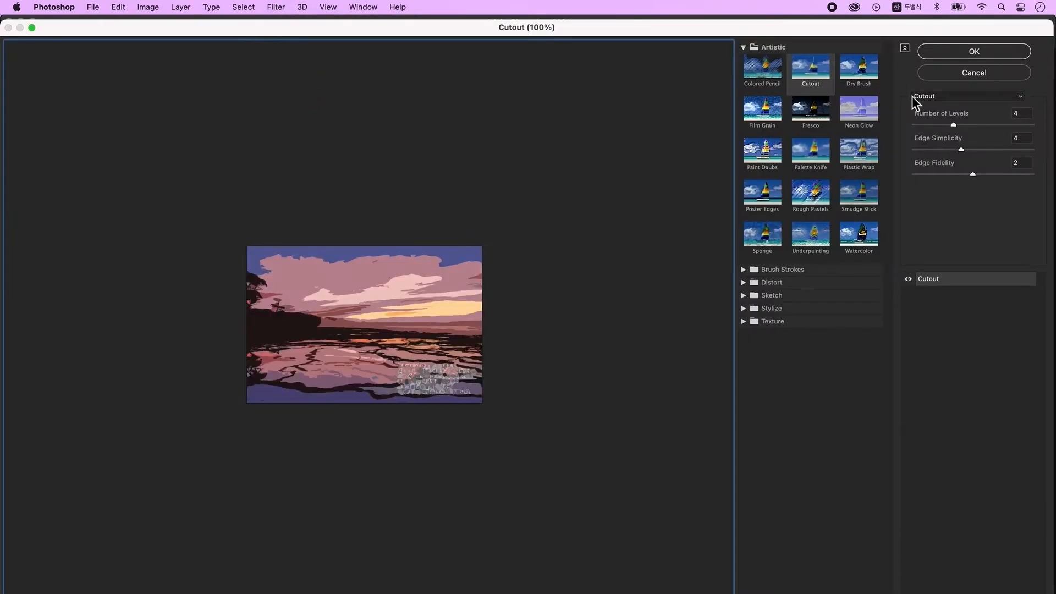
{"action": "left_click", "coordinate": [959, 98]}
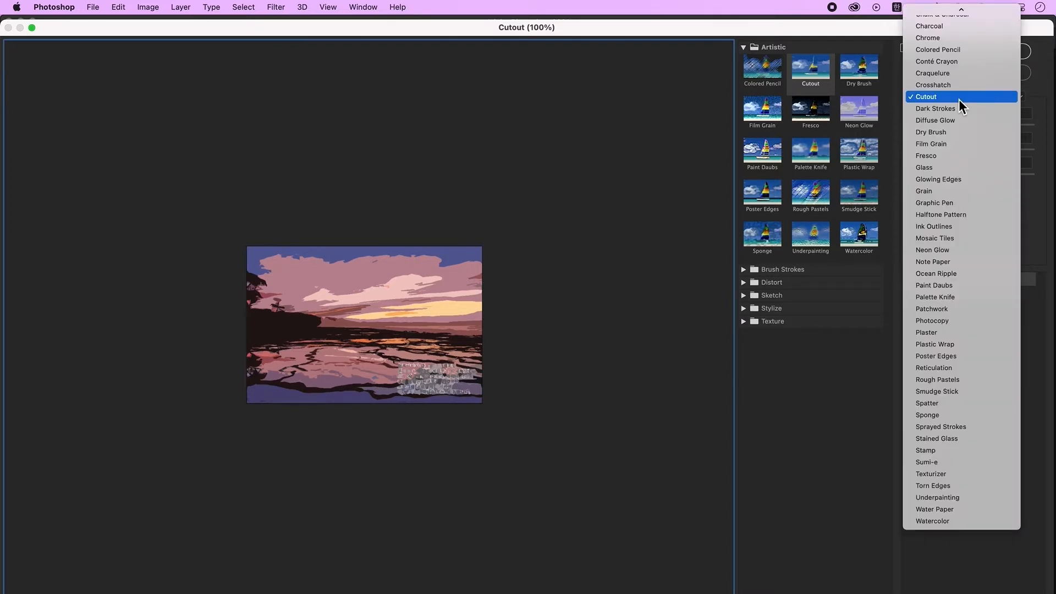
{"action": "left_click", "coordinate": [1022, 8]}
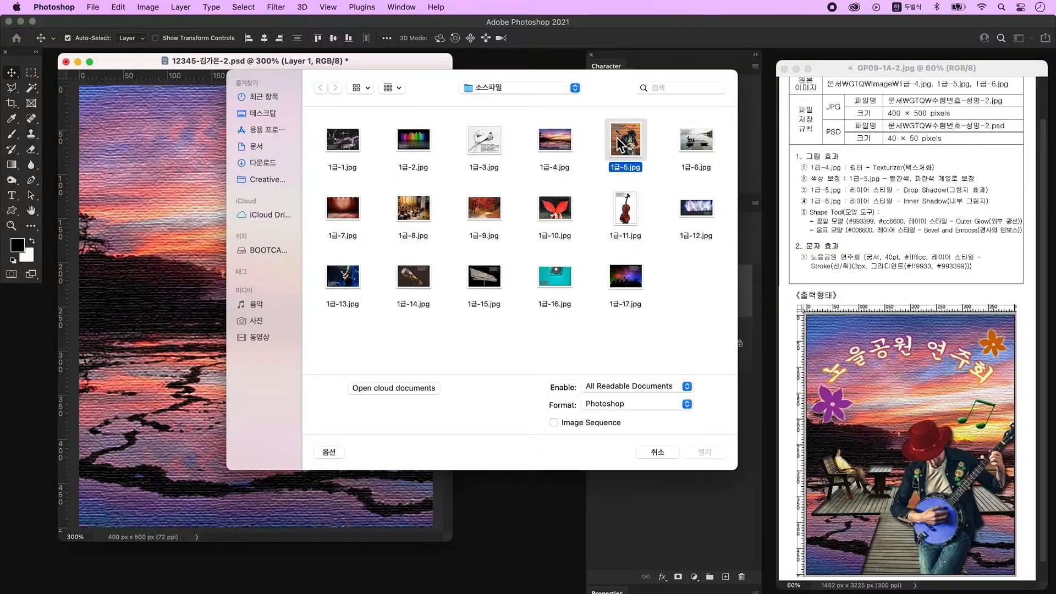
{"action": "left_click", "coordinate": [705, 451]}
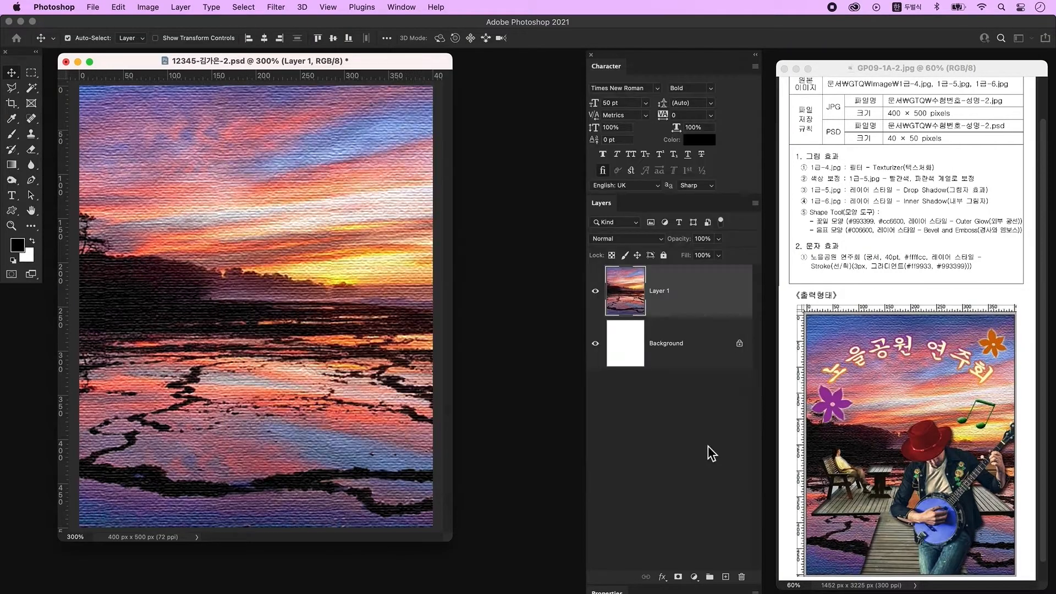
Step: Zoom into 1급-5.jpg and trace a closed path around the banjo player with the Pen tool
{"action": "key", "text": "super+plus"}
{"action": "key", "text": "super+plus"}
{"action": "key", "text": "p"}
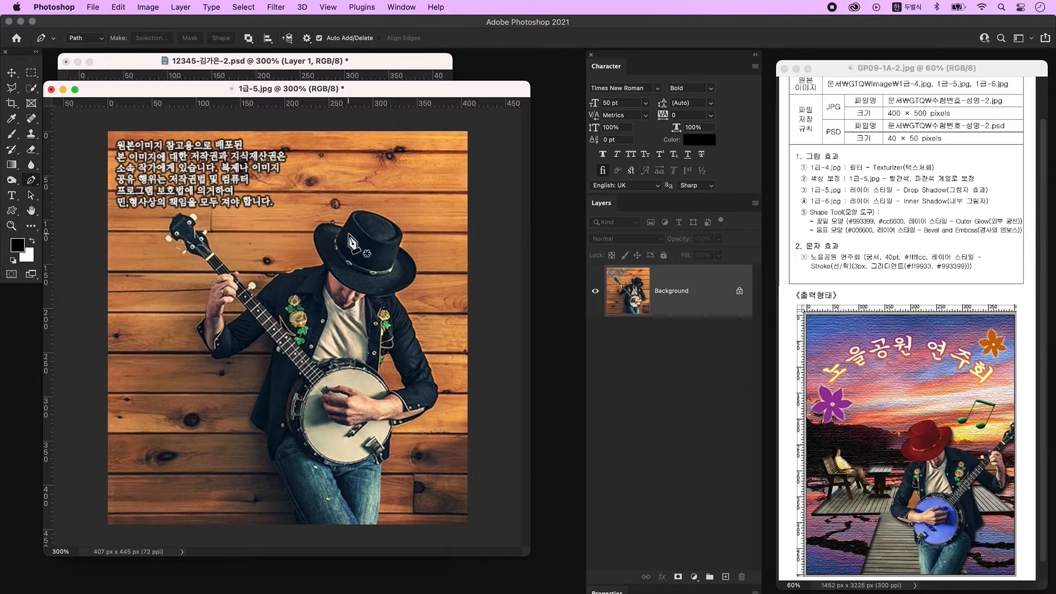
{"action": "left_click", "coordinate": [342, 227]}
{"action": "left_click", "coordinate": [399, 245]}
{"action": "left_click_drag", "start_coordinate": [408, 286], "coordinate": [383, 303]}
{"action": "left_click", "coordinate": [394, 293]}
{"action": "left_click", "coordinate": [401, 303]}
{"action": "left_click", "coordinate": [422, 351]}
{"action": "left_click", "coordinate": [434, 384]}
{"action": "left_click_drag", "start_coordinate": [433, 408], "coordinate": [371, 426]}
{"action": "left_click", "coordinate": [389, 426], "text": "alt"}
{"action": "left_click", "coordinate": [388, 454]}
{"action": "left_click", "coordinate": [374, 532]}
{"action": "left_click", "coordinate": [316, 531]}
{"action": "left_click", "coordinate": [273, 463]}
{"action": "left_click", "coordinate": [269, 440]}
{"action": "left_click", "coordinate": [251, 417]}
{"action": "left_click", "coordinate": [276, 343]}
{"action": "left_click", "coordinate": [235, 354]}
{"action": "left_click", "coordinate": [211, 354]}
{"action": "left_click", "coordinate": [196, 328]}
{"action": "left_click", "coordinate": [204, 320]}
{"action": "left_click", "coordinate": [210, 285]}
{"action": "left_click", "coordinate": [167, 239]}
{"action": "left_click", "coordinate": [171, 232]}
{"action": "left_click", "coordinate": [171, 221]}
{"action": "left_click", "coordinate": [178, 215]}
{"action": "left_click", "coordinate": [188, 215]}
{"action": "left_click", "coordinate": [194, 217]}
{"action": "left_click", "coordinate": [205, 232]}
{"action": "left_click", "coordinate": [205, 240]}
{"action": "left_click", "coordinate": [235, 272]}
{"action": "left_click", "coordinate": [252, 285]}
{"action": "left_click", "coordinate": [278, 274]}
{"action": "left_click", "coordinate": [322, 266]}
{"action": "left_click", "coordinate": [317, 229]}
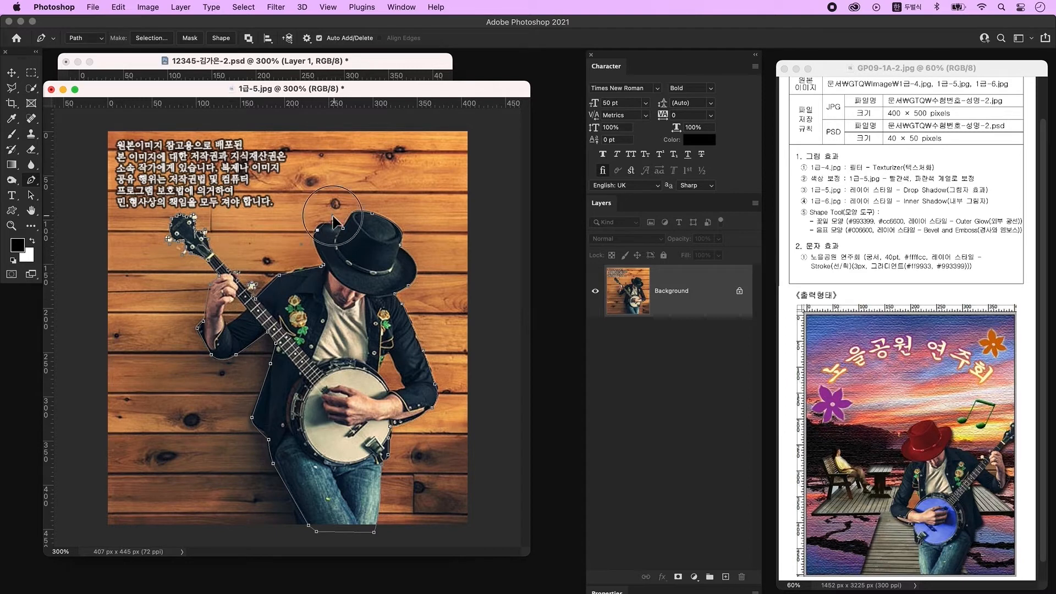
Step: Convert the path to a selection and copy the banjo player onto a new layer
{"action": "key", "text": "ctrl+Return"}
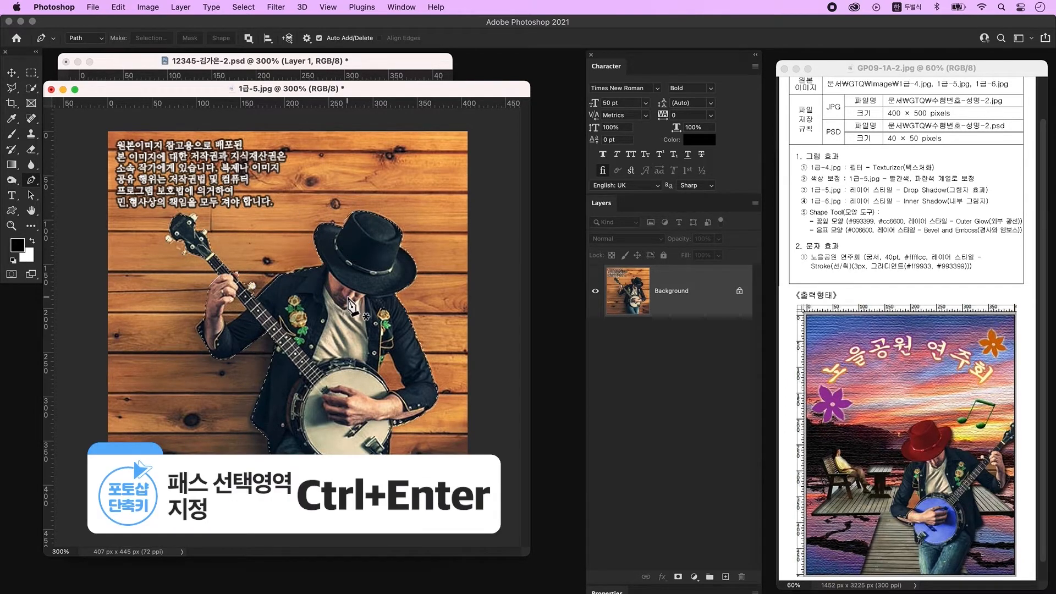
{"action": "left_click", "coordinate": [706, 312]}
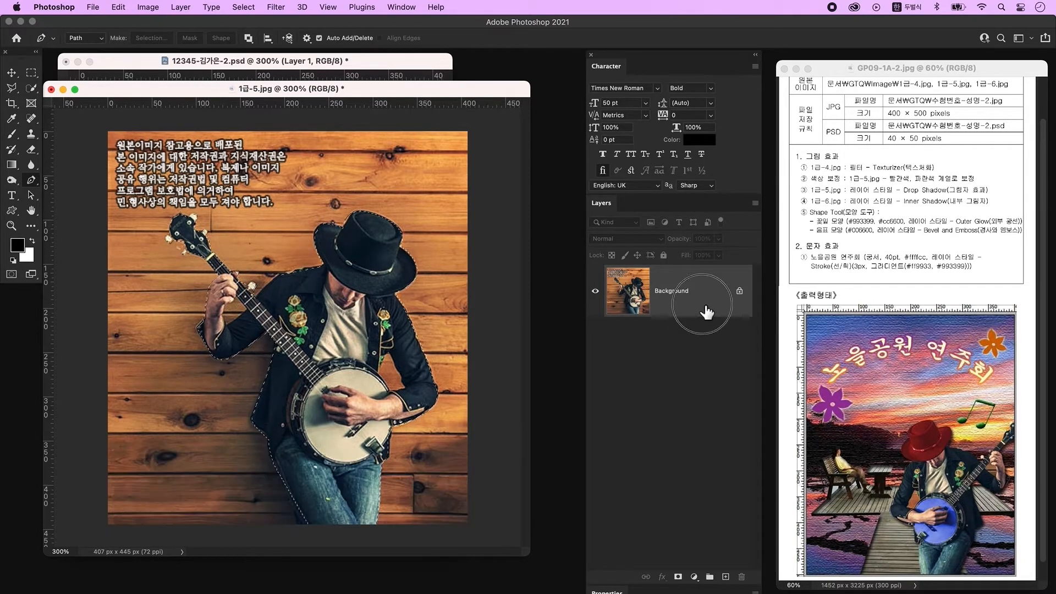
{"action": "key", "text": "ctrl+j"}
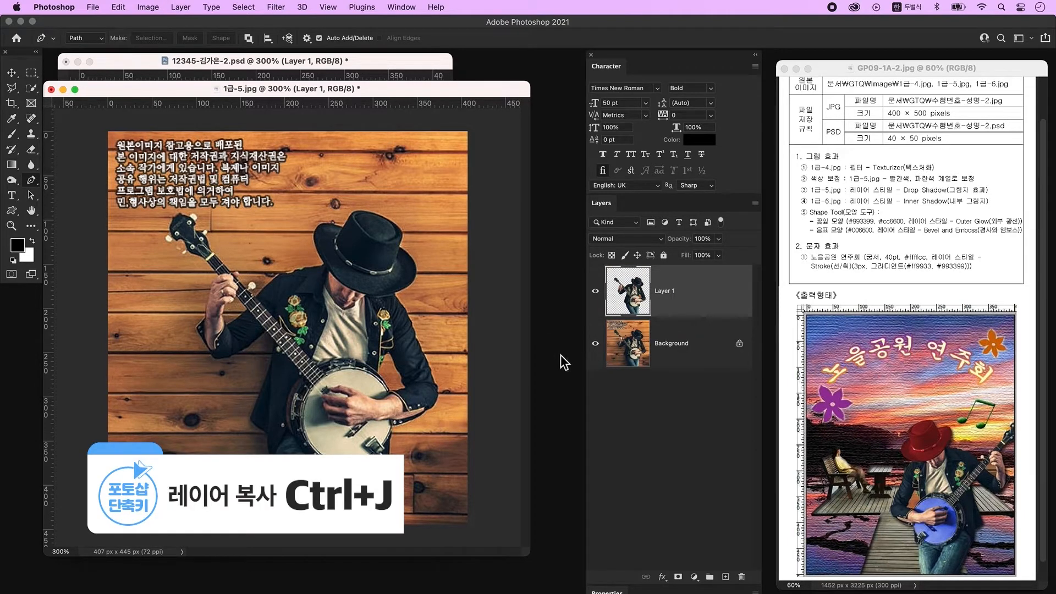
Step: Hide the original background layer to inspect the cut-out player
{"action": "left_click", "coordinate": [596, 344]}
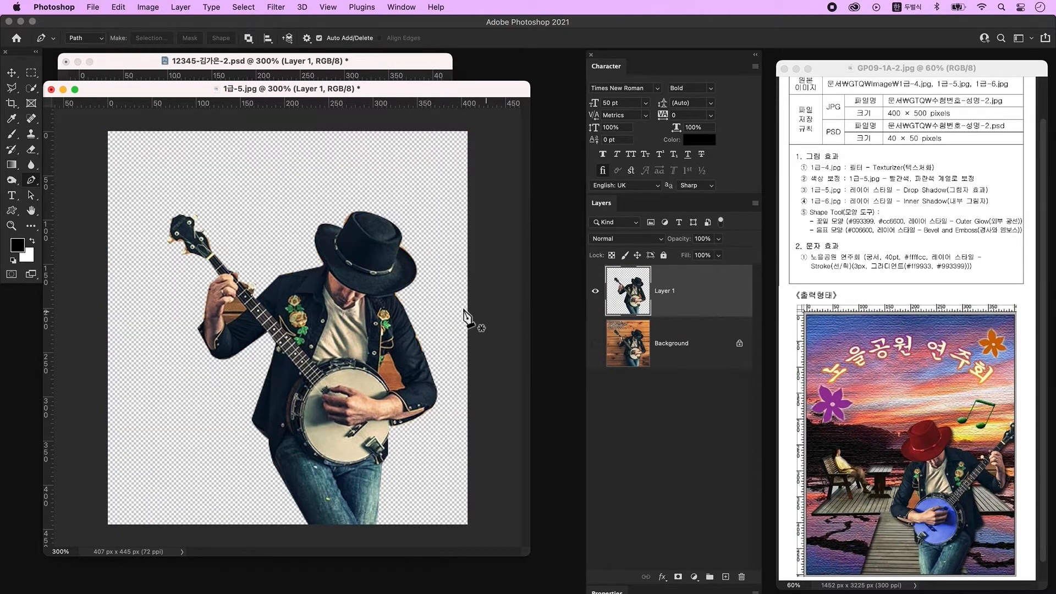
{"action": "left_click", "coordinate": [227, 316]}
{"action": "left_click", "coordinate": [226, 327]}
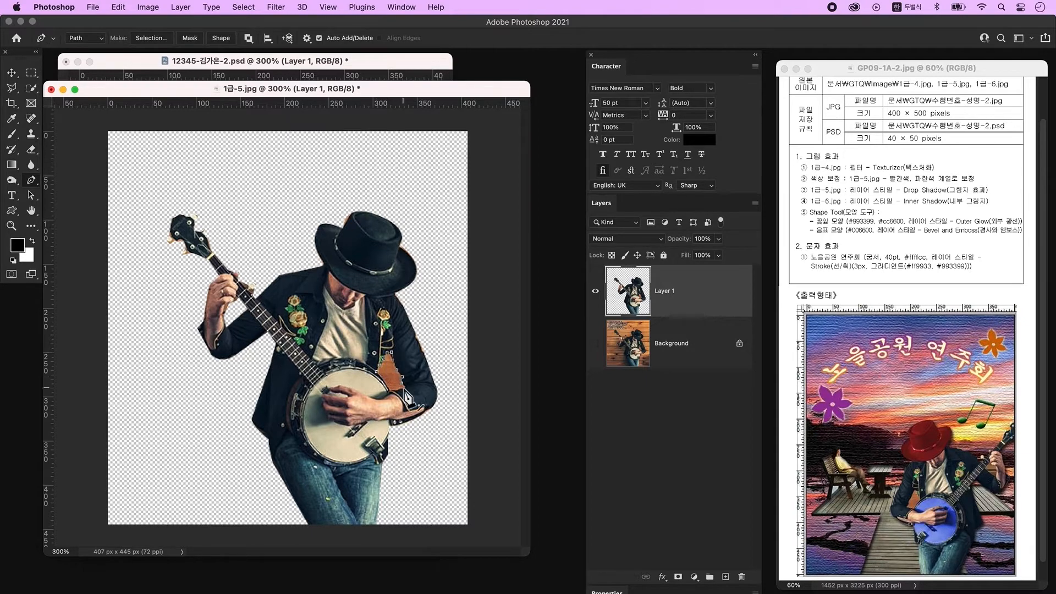
Step: Drag the cut-out player layer into the exam document
{"action": "key", "text": "v"}
{"action": "left_click_drag", "start_coordinate": [406, 87], "coordinate": [519, 284]}
{"action": "left_click_drag", "start_coordinate": [493, 445], "coordinate": [343, 262]}
{"action": "left_click", "coordinate": [552, 342]}
{"action": "double_click", "coordinate": [531, 288]}
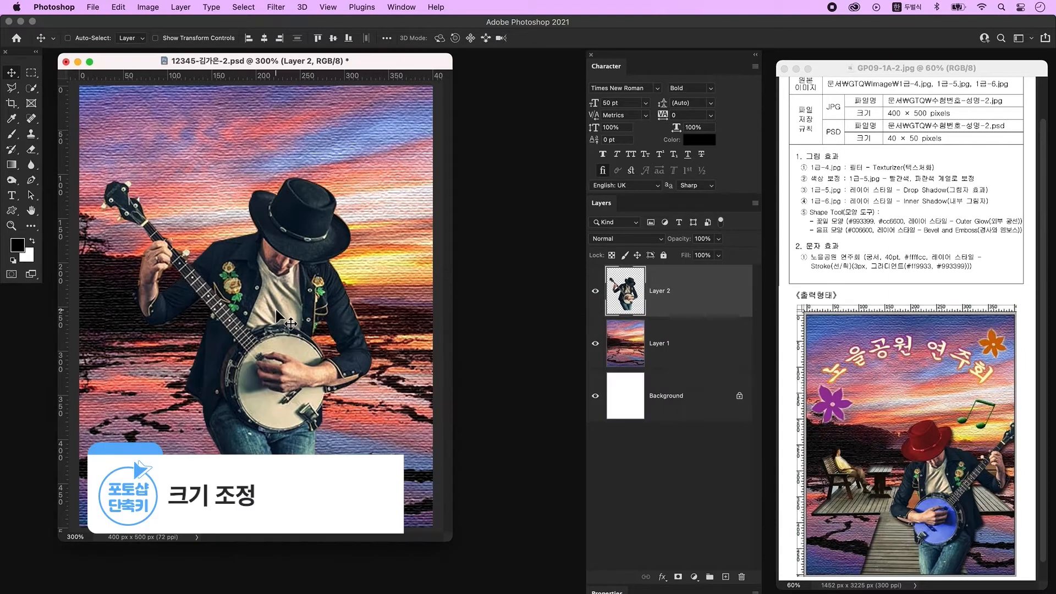
Step: Flip the player layer horizontally and move it to the lower middle of the canvas
{"action": "key", "text": "super+t"}
{"action": "right_click", "coordinate": [306, 293]}
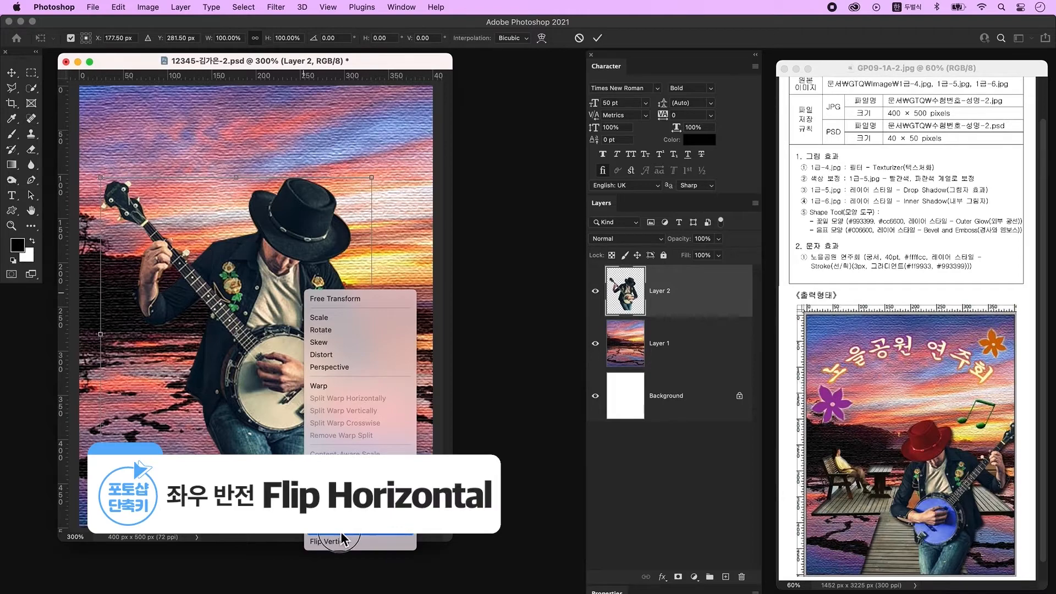
{"action": "left_click", "coordinate": [341, 531]}
{"action": "left_click_drag", "start_coordinate": [209, 367], "coordinate": [309, 420]}
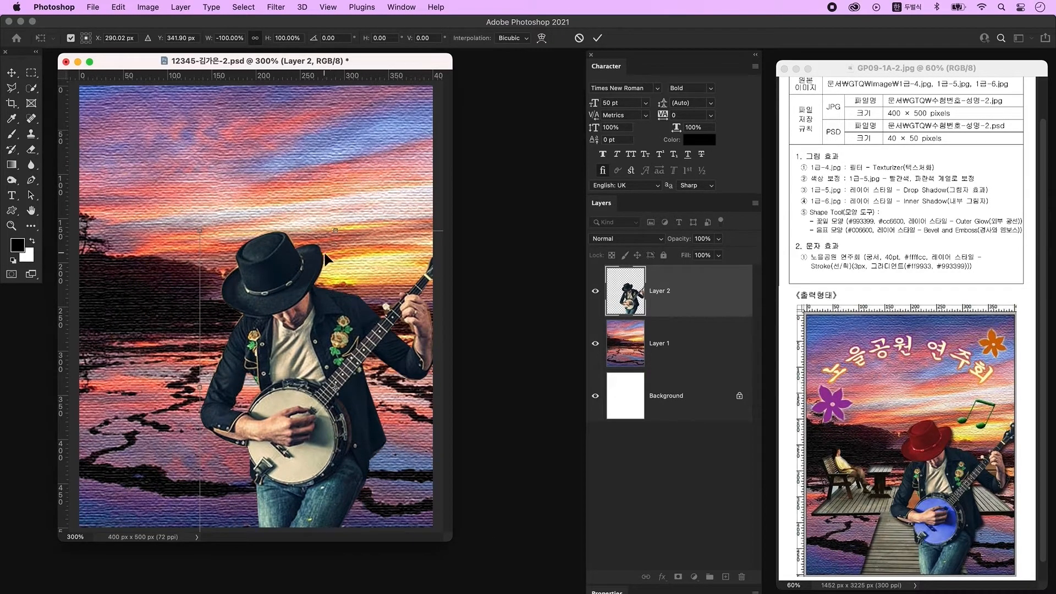
{"action": "key", "text": "Return"}
Step: Select the player's hat and colorize it red with hue 0 and saturation 62 in Hue/Saturation
{"action": "left_click", "coordinate": [32, 88]}
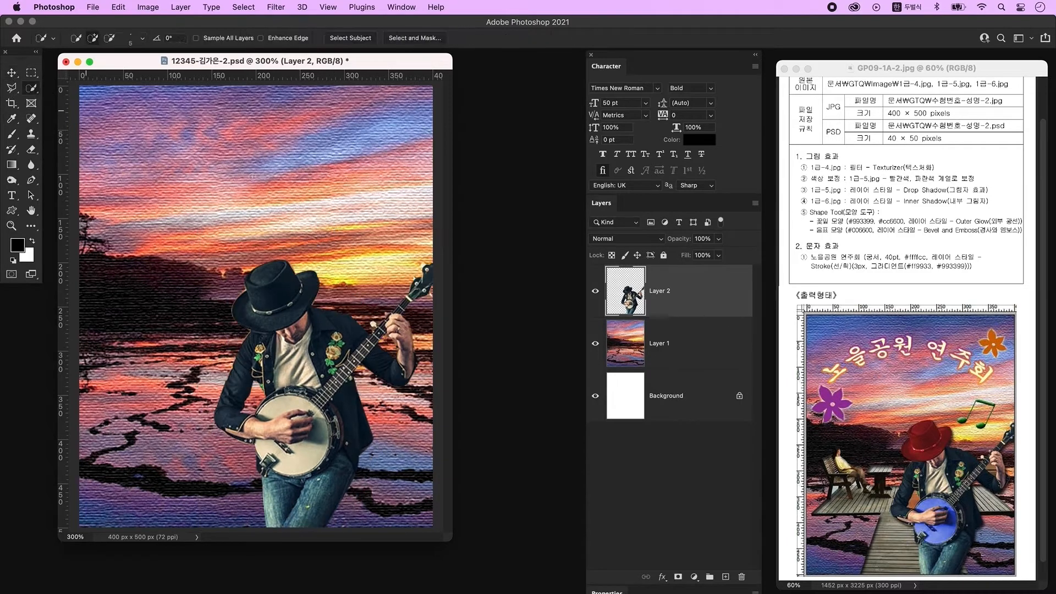
{"action": "mouse_move", "coordinate": [264, 273]}
{"action": "left_mouse_down"}
{"action": "mouse_move", "coordinate": [244, 301]}
{"action": "mouse_move", "coordinate": [250, 318]}
{"action": "mouse_move", "coordinate": [288, 311]}
{"action": "mouse_move", "coordinate": [305, 290]}
{"action": "mouse_move", "coordinate": [276, 281]}
{"action": "mouse_move", "coordinate": [292, 265]}
{"action": "left_mouse_up"}
{"action": "key", "text": "ctrl+u"}
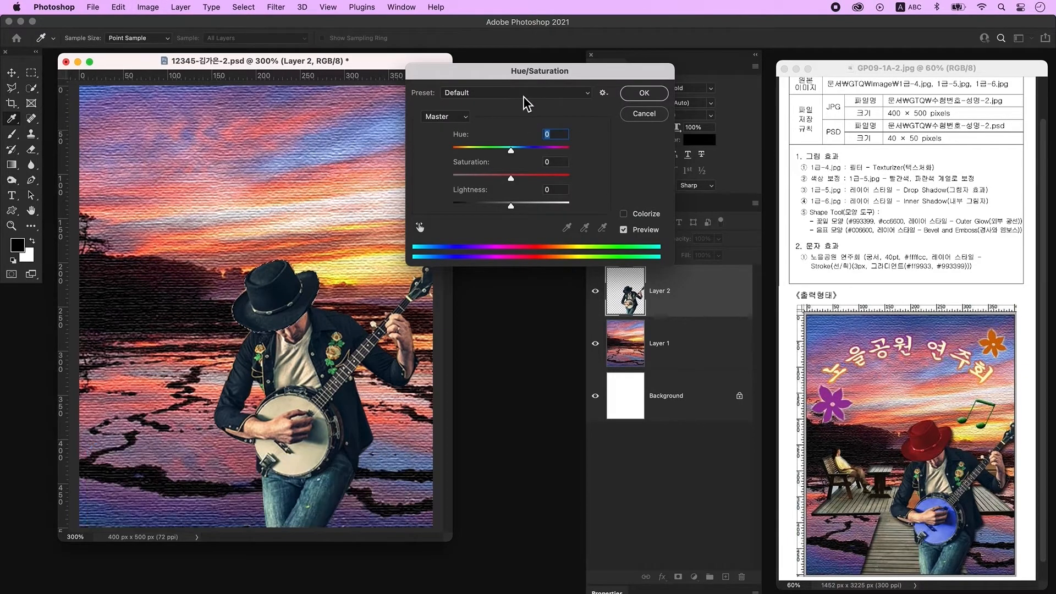
{"action": "left_click", "coordinate": [650, 216]}
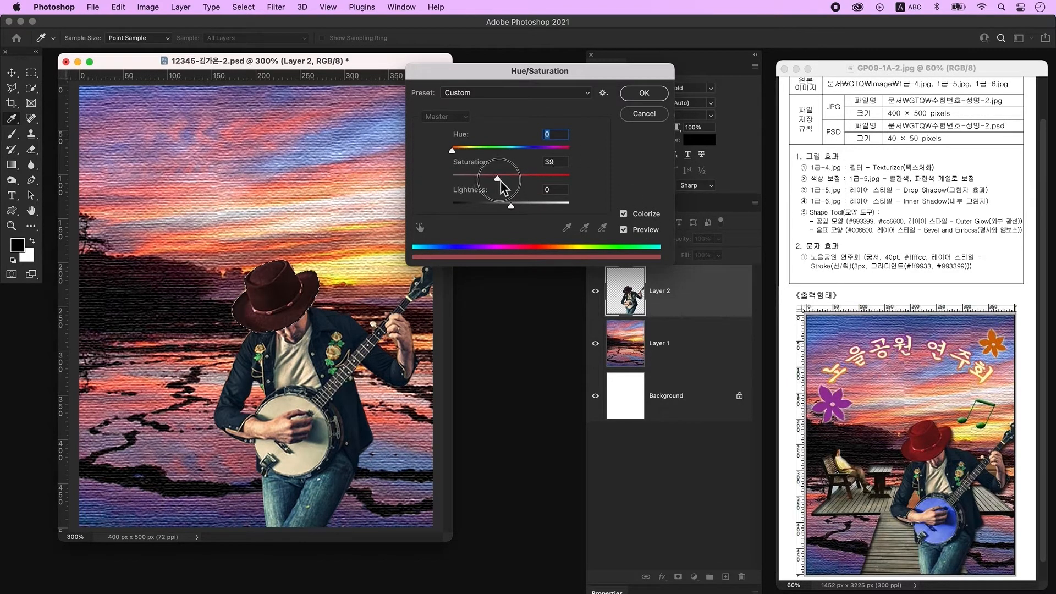
{"action": "left_click_drag", "start_coordinate": [500, 181], "coordinate": [514, 180]}
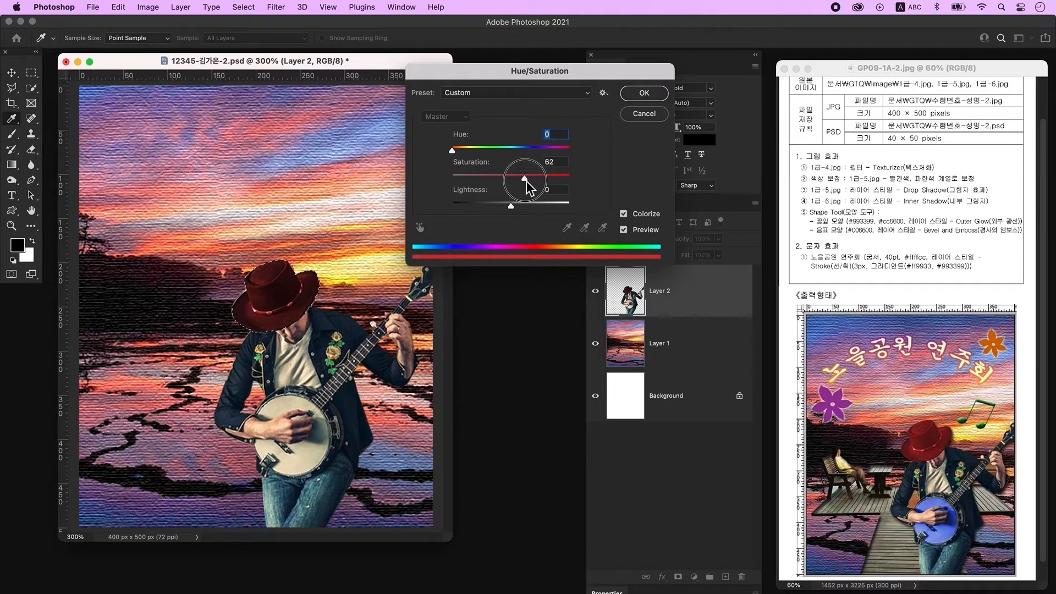
{"action": "left_click", "coordinate": [630, 96]}
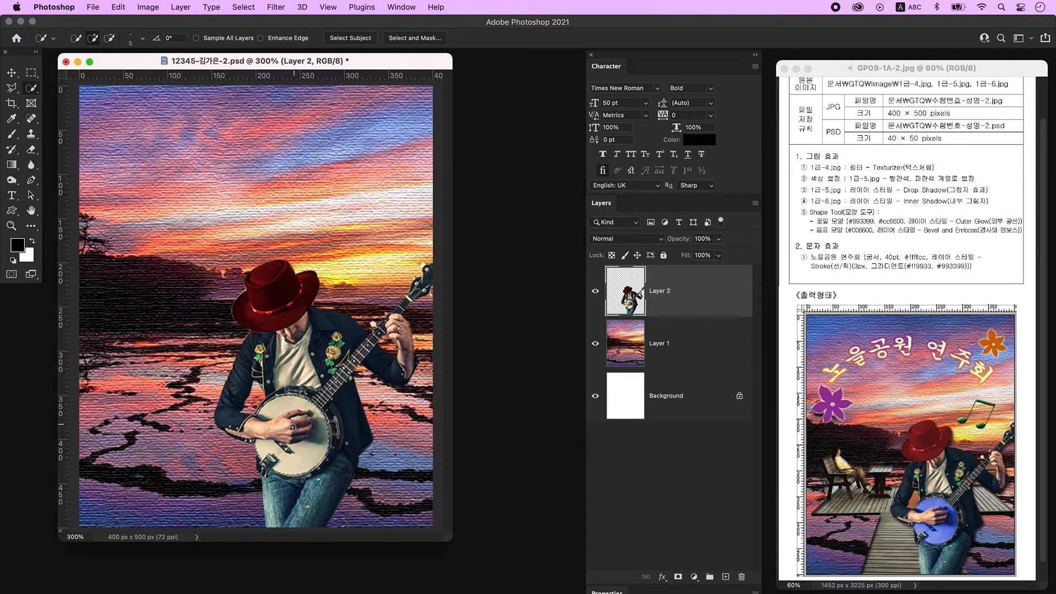
Step: Colorize the selected banjo head blue with hue 236 and higher saturation, then deselect
{"action": "key", "text": "alt"}
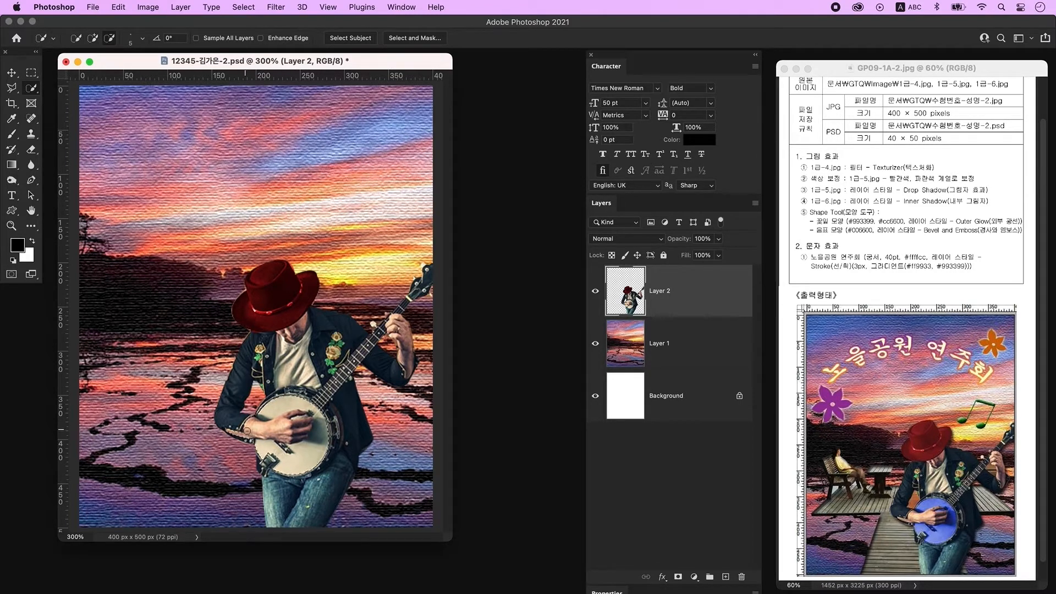
{"action": "key", "text": "alt"}
{"action": "key", "text": "ctrl+u"}
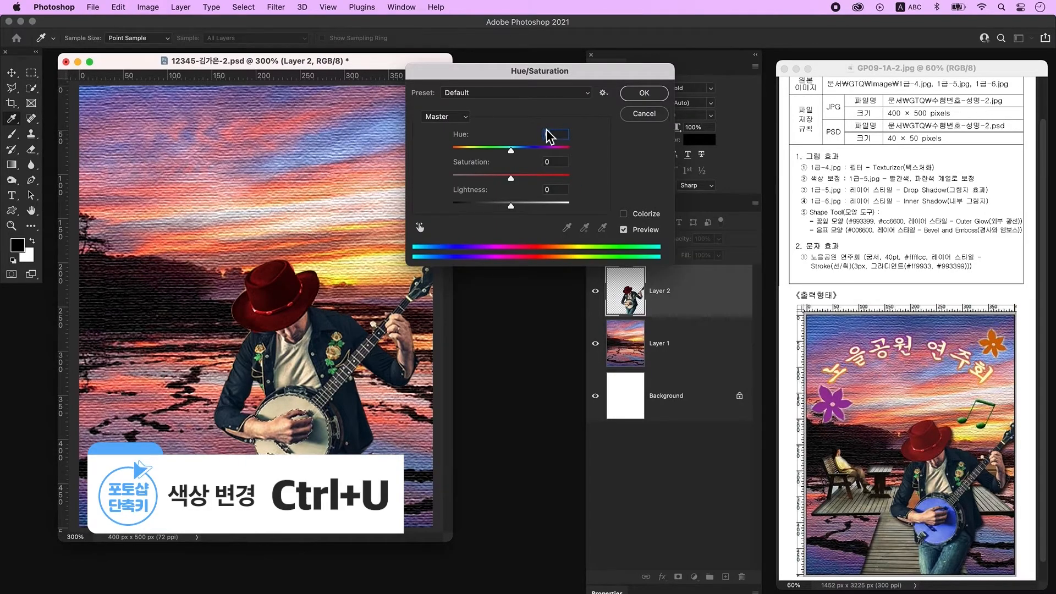
{"action": "left_click", "coordinate": [642, 216]}
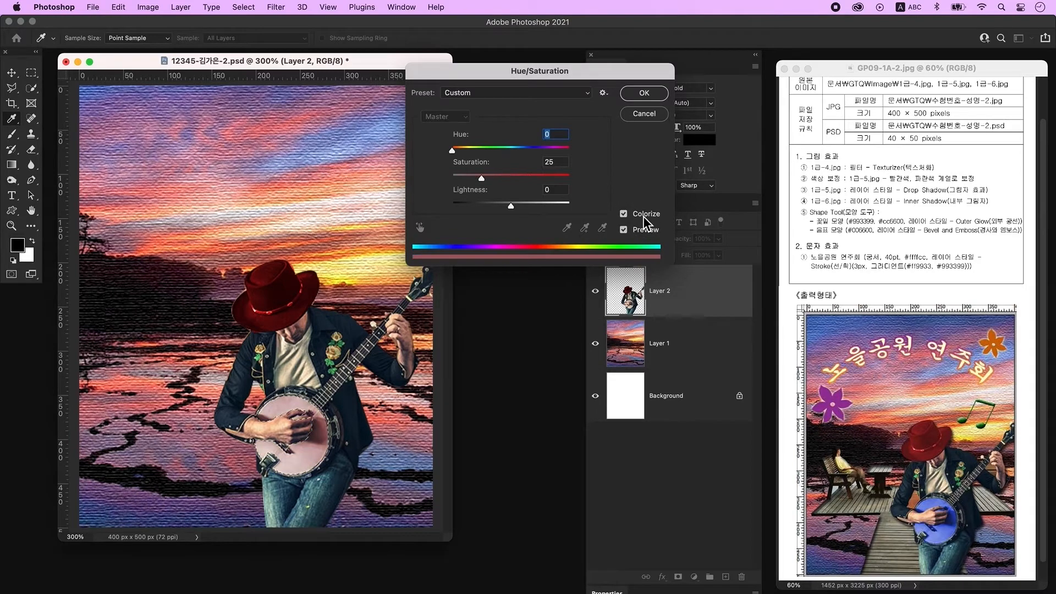
{"action": "left_click_drag", "start_coordinate": [473, 149], "coordinate": [531, 155]}
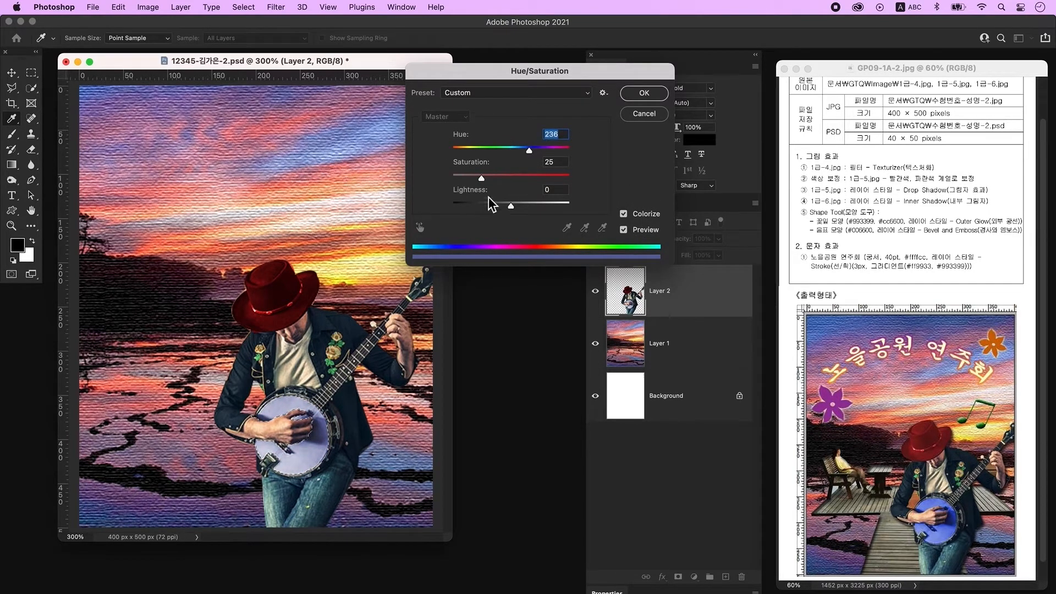
{"action": "left_click_drag", "start_coordinate": [481, 178], "coordinate": [526, 181]}
{"action": "key", "text": "Return"}
{"action": "key", "text": "ctrl+d"}
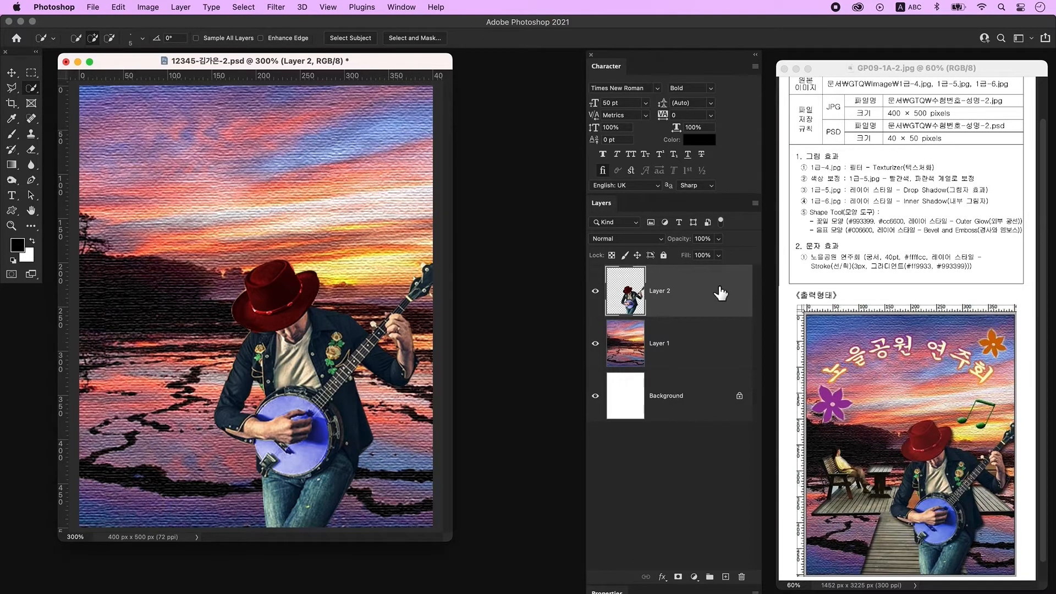
Step: Apply a Drop Shadow layer style to the banjo player layer
{"action": "double_click", "coordinate": [720, 293]}
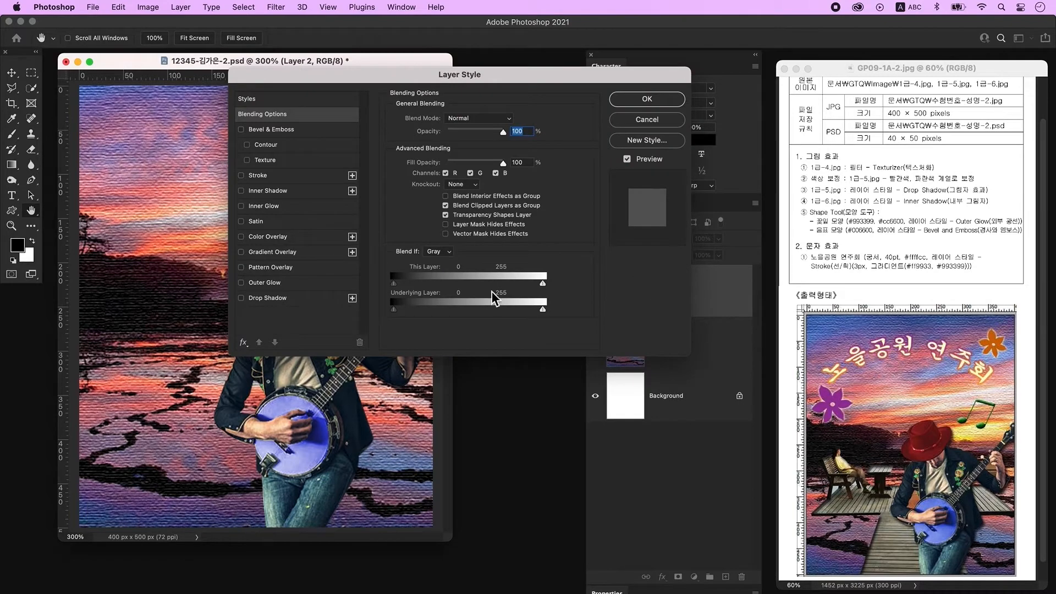
{"action": "left_click", "coordinate": [283, 299]}
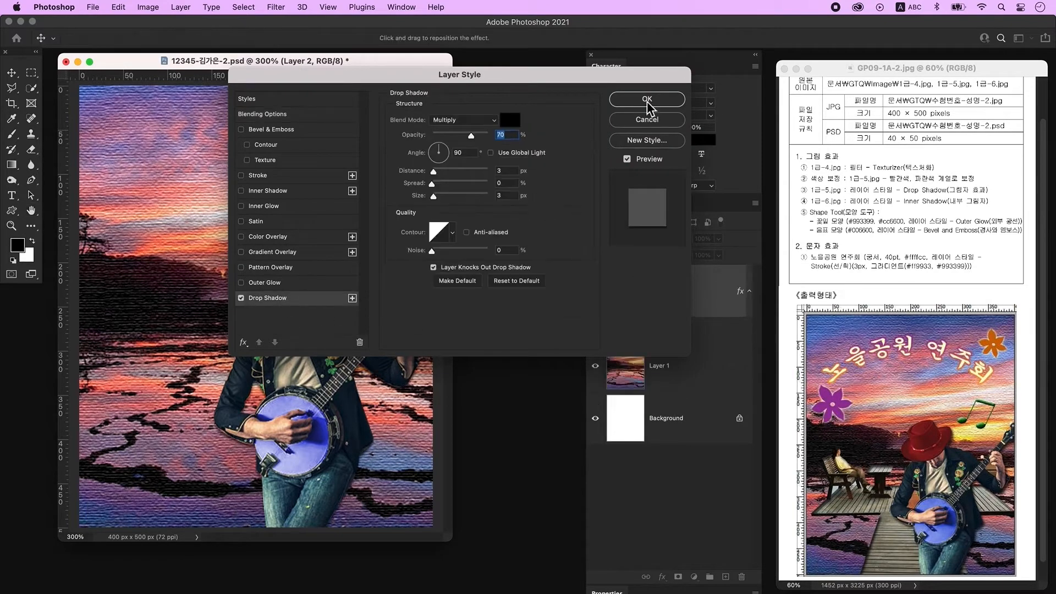
{"action": "left_click", "coordinate": [646, 102]}
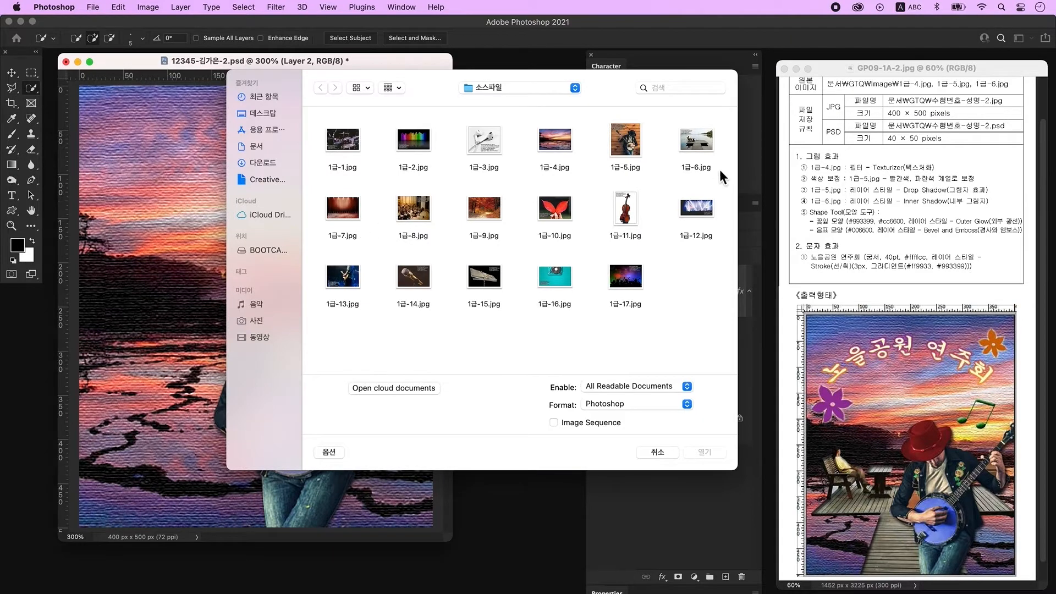
Step: Open the source image 1급-6.jpg
{"action": "left_click", "coordinate": [695, 140]}
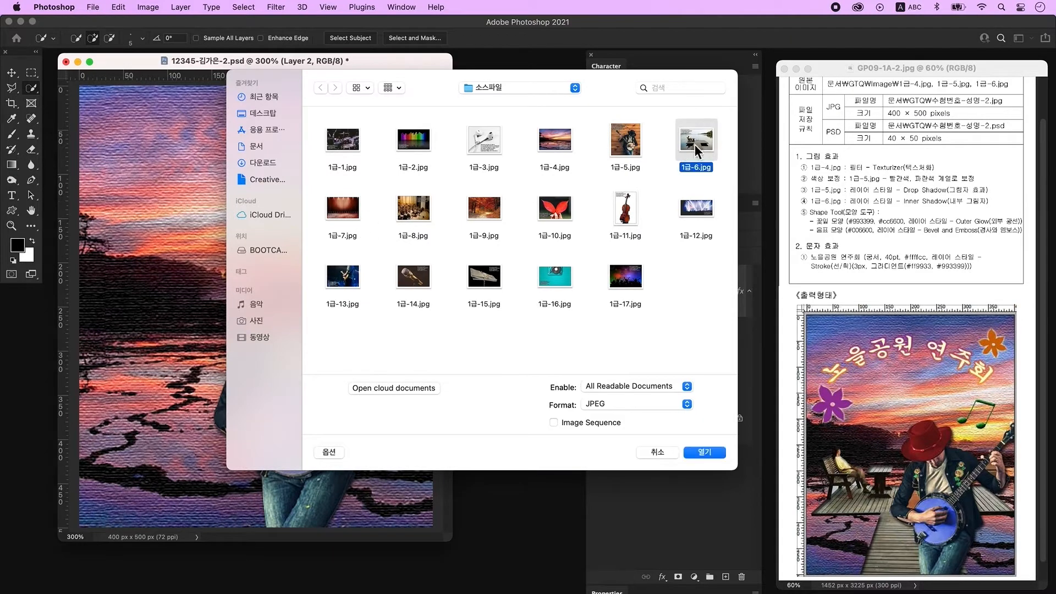
{"action": "left_click", "coordinate": [705, 452]}
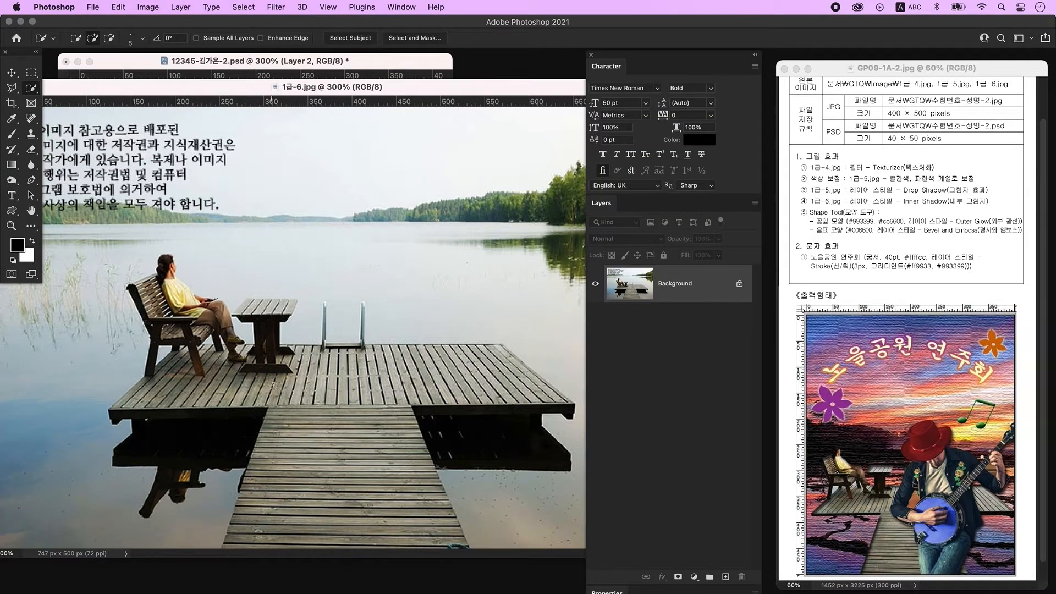
Step: Trace the dock, bench, table and seated woman with the Pen tool and convert the path to a selection
{"action": "left_click", "coordinate": [31, 180]}
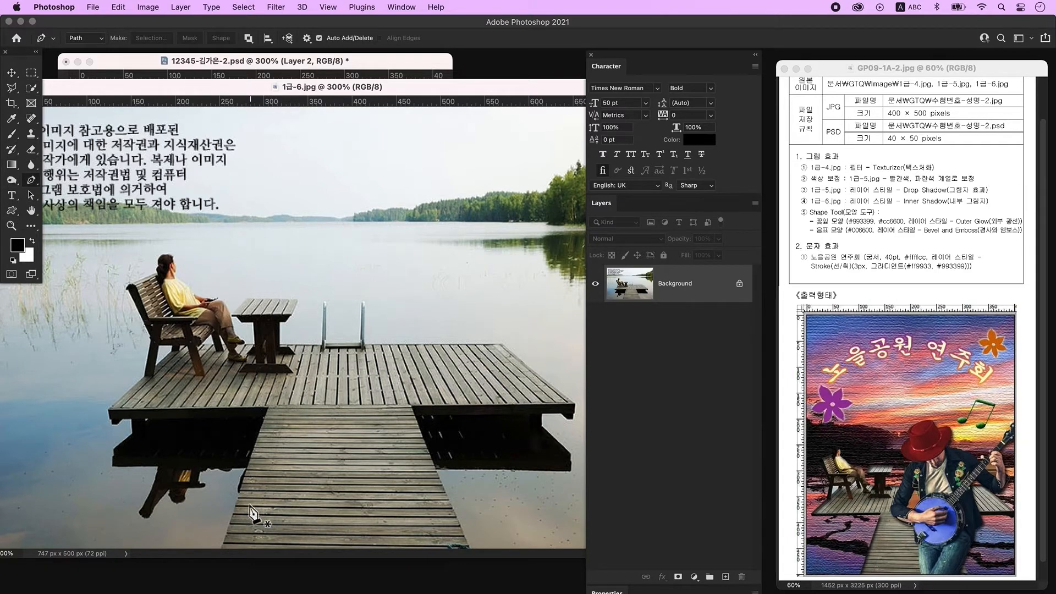
{"action": "left_click", "coordinate": [109, 414]}
{"action": "left_click", "coordinate": [264, 415]}
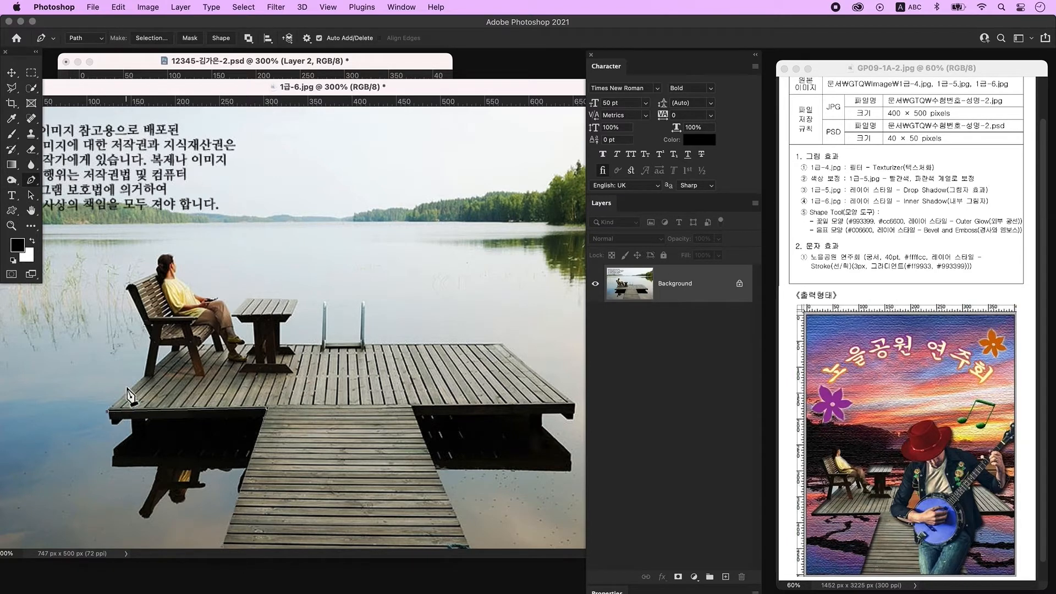
{"action": "left_click", "coordinate": [144, 375]}
{"action": "left_click", "coordinate": [151, 336]}
{"action": "left_click", "coordinate": [130, 290]}
{"action": "left_click", "coordinate": [158, 266]}
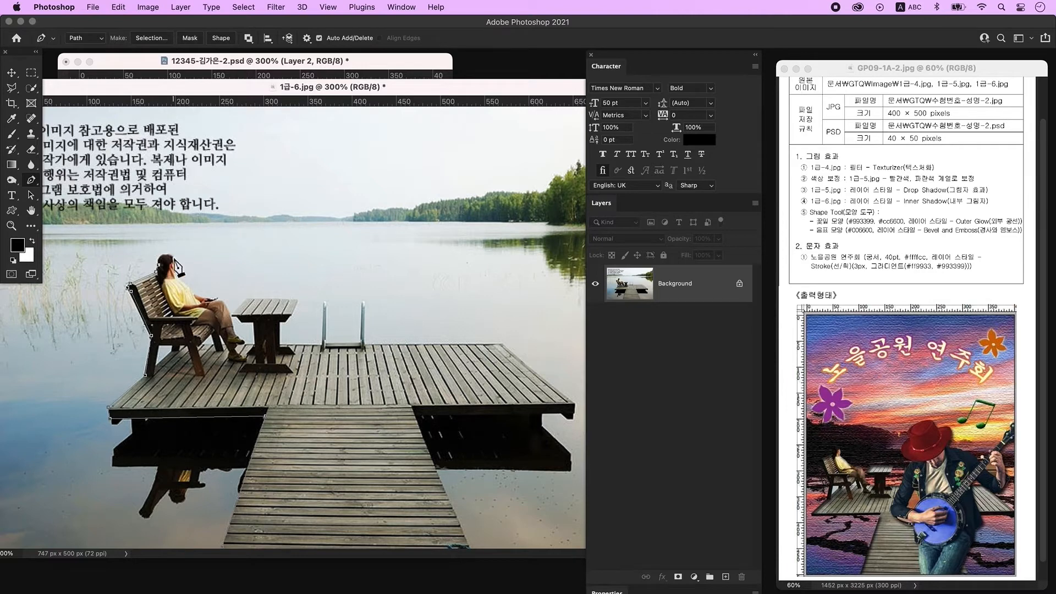
{"action": "left_click", "coordinate": [176, 269]}
{"action": "left_click", "coordinate": [190, 286]}
{"action": "left_click", "coordinate": [208, 298]}
{"action": "left_click", "coordinate": [228, 311]}
{"action": "left_click", "coordinate": [245, 339]}
{"action": "left_click", "coordinate": [232, 315]}
{"action": "left_click", "coordinate": [247, 298]}
{"action": "left_click", "coordinate": [297, 299]}
{"action": "left_click", "coordinate": [293, 315]}
{"action": "left_click", "coordinate": [283, 322]}
{"action": "left_click", "coordinate": [280, 345]}
{"action": "left_click", "coordinate": [574, 407]}
{"action": "left_click", "coordinate": [413, 409]}
{"action": "left_click", "coordinate": [469, 547]}
{"action": "left_click", "coordinate": [222, 547]}
{"action": "key", "text": "ctrl+Return"}
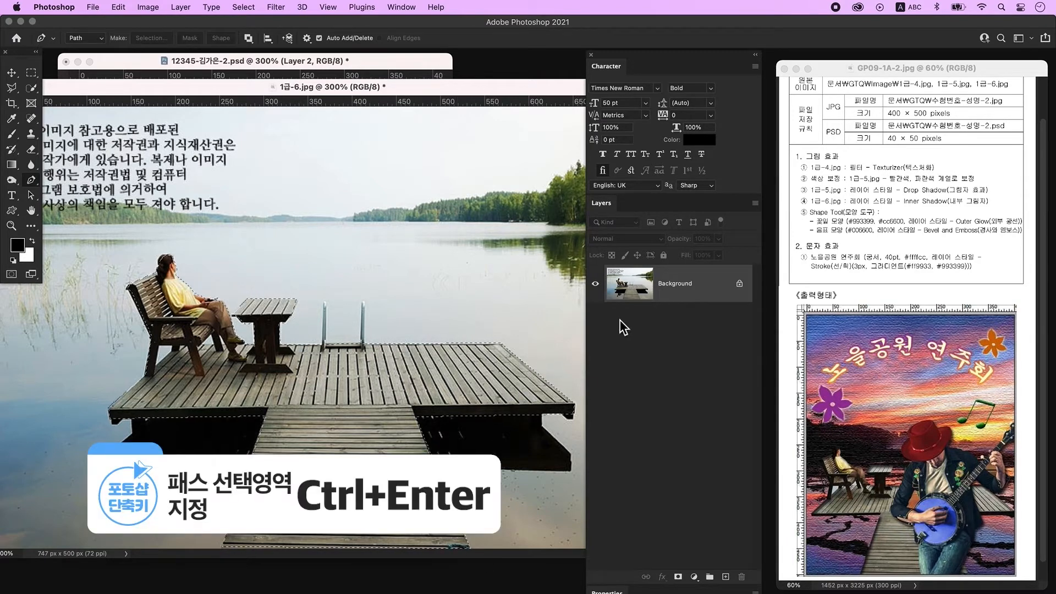
Step: Copy the selection onto its own layer, hide the background, and drag the cut-out dock into the exam document
{"action": "key", "text": "ctrl+j"}
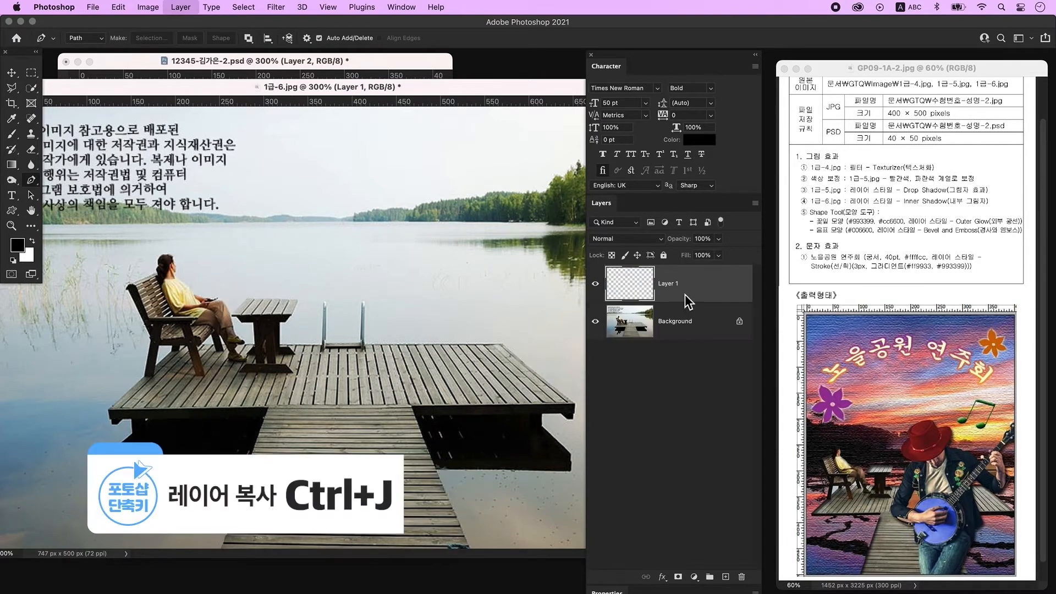
{"action": "left_click", "coordinate": [595, 322]}
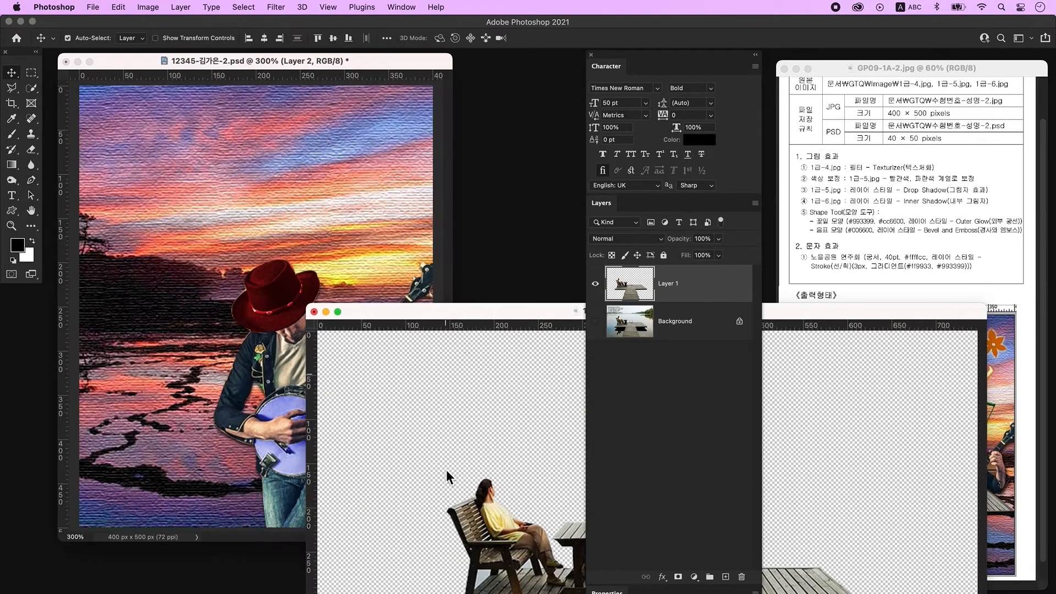
{"action": "left_click_drag", "start_coordinate": [448, 407], "coordinate": [189, 264]}
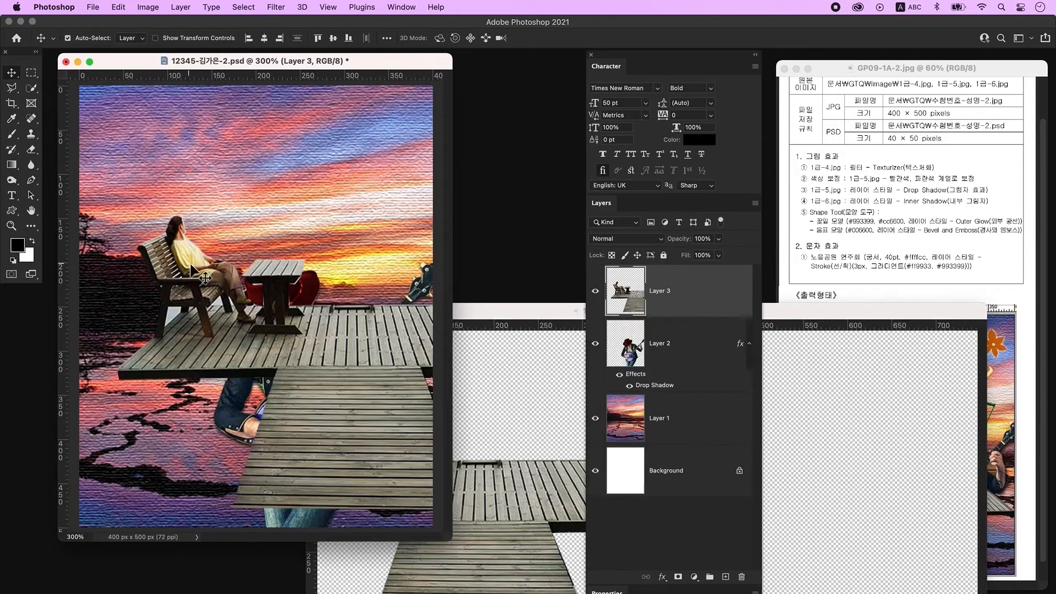
Step: Free-transform the dock layer to resize it and place it across the lower left of the canvas
{"action": "left_click", "coordinate": [516, 314]}
{"action": "left_click_drag", "start_coordinate": [515, 312], "coordinate": [107, 333]}
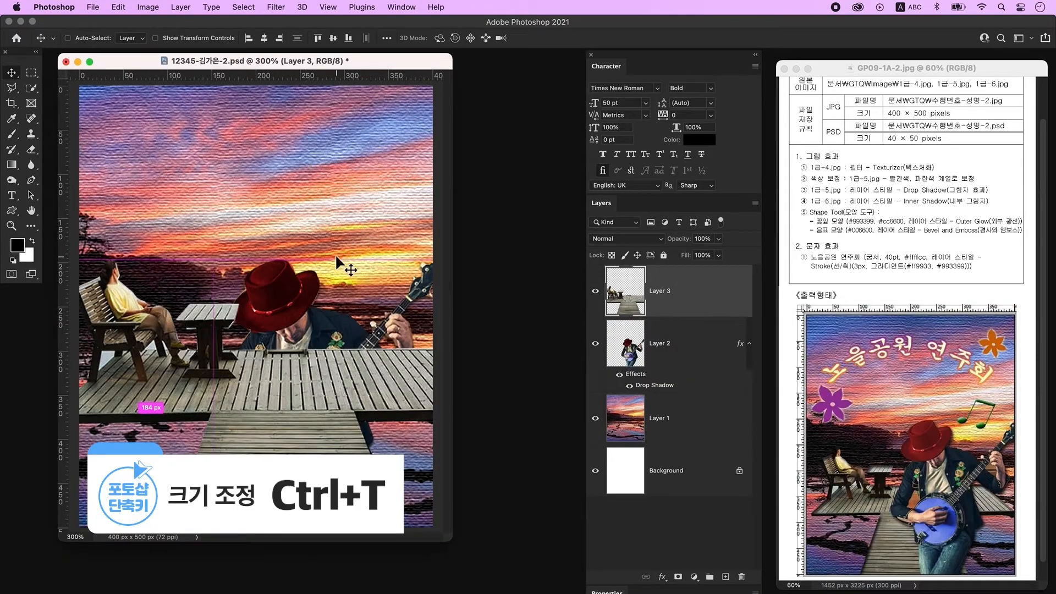
{"action": "key", "text": "ctrl+t"}
{"action": "left_click_drag", "start_coordinate": [291, 259], "coordinate": [288, 319]}
{"action": "left_click_drag", "start_coordinate": [291, 428], "coordinate": [281, 406]}
{"action": "left_click_drag", "start_coordinate": [278, 293], "coordinate": [279, 312]}
{"action": "left_click_drag", "start_coordinate": [278, 367], "coordinate": [263, 366]}
{"action": "key", "text": "Return"}
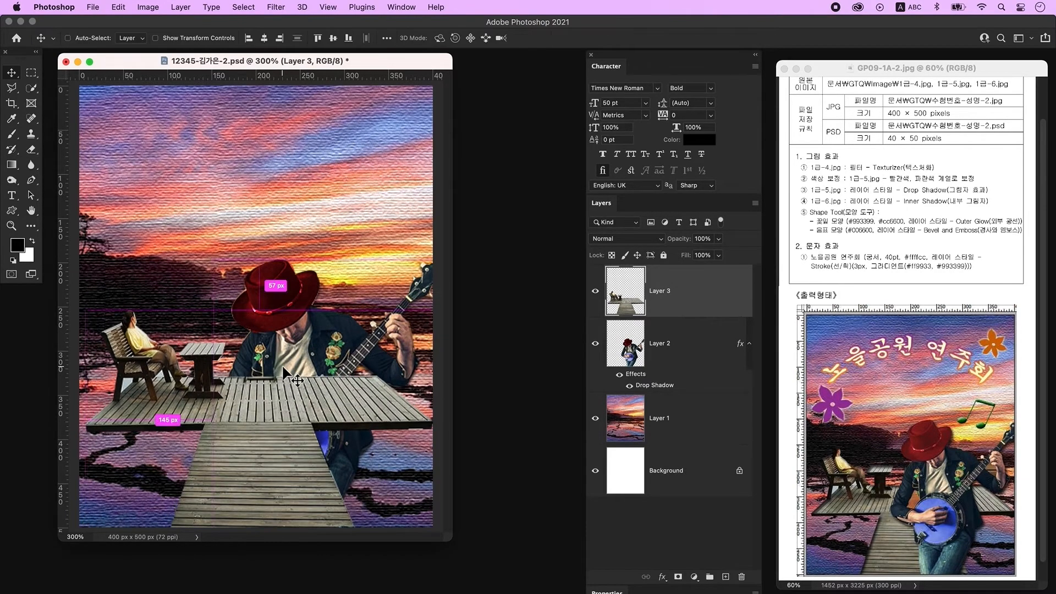
Step: Send the dock layer beneath the player layer and give it an Inner Shadow layer style
{"action": "key", "text": "ctrl+bracketleft"}
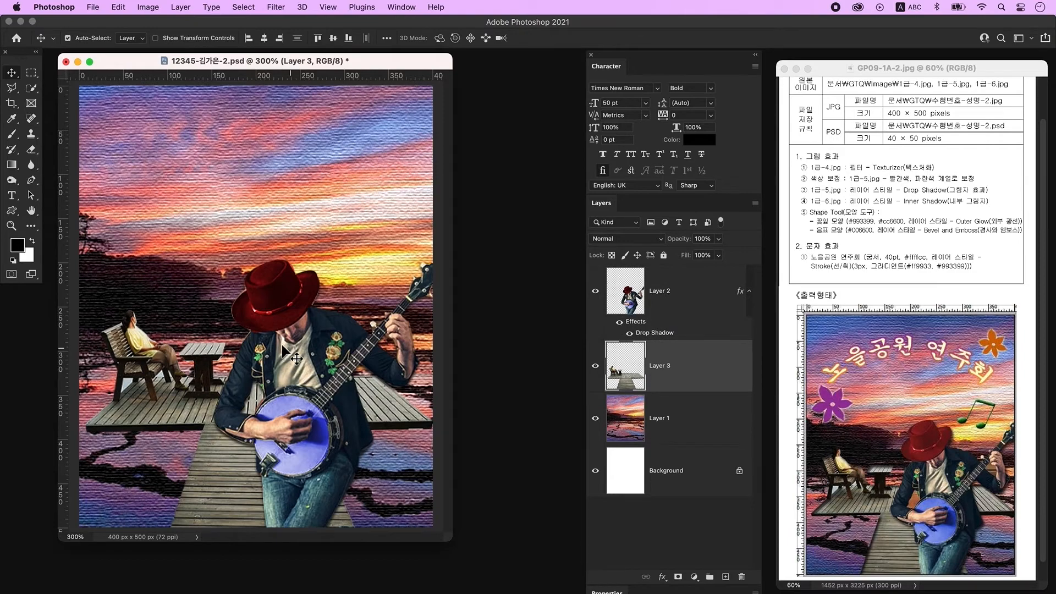
{"action": "double_click", "coordinate": [720, 374]}
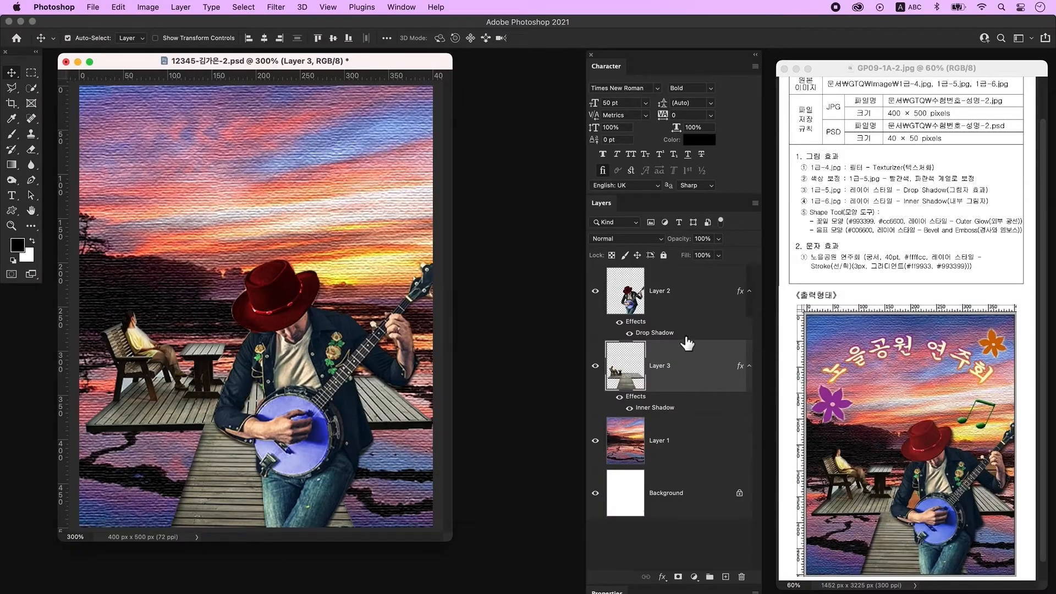
{"action": "left_click", "coordinate": [693, 308]}
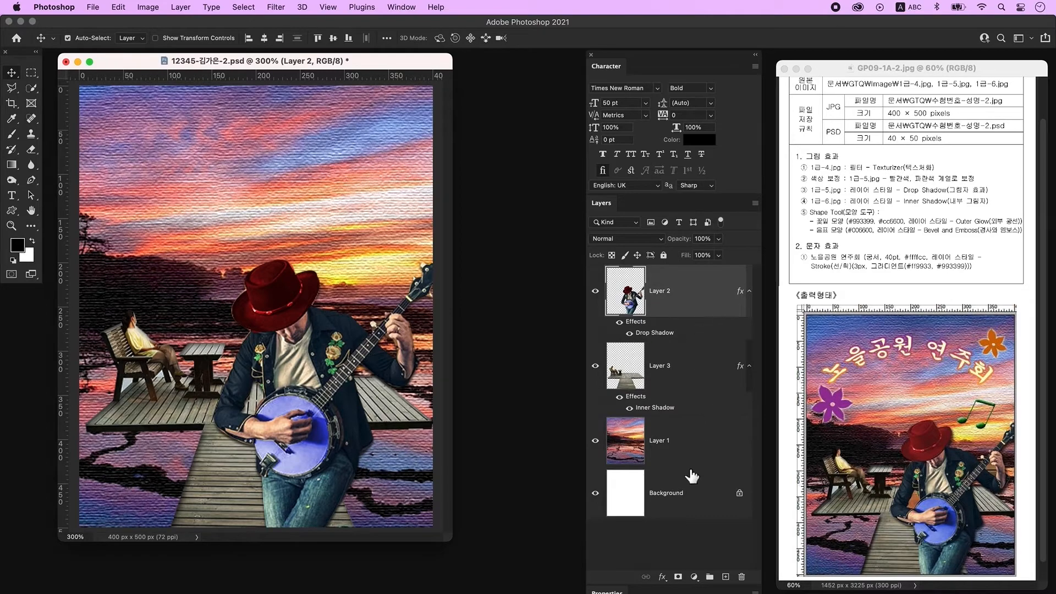
Step: On a new layer, draw an orange custom flower shape about 75 px wide near the upper left of the canvas
{"action": "left_click", "coordinate": [725, 576]}
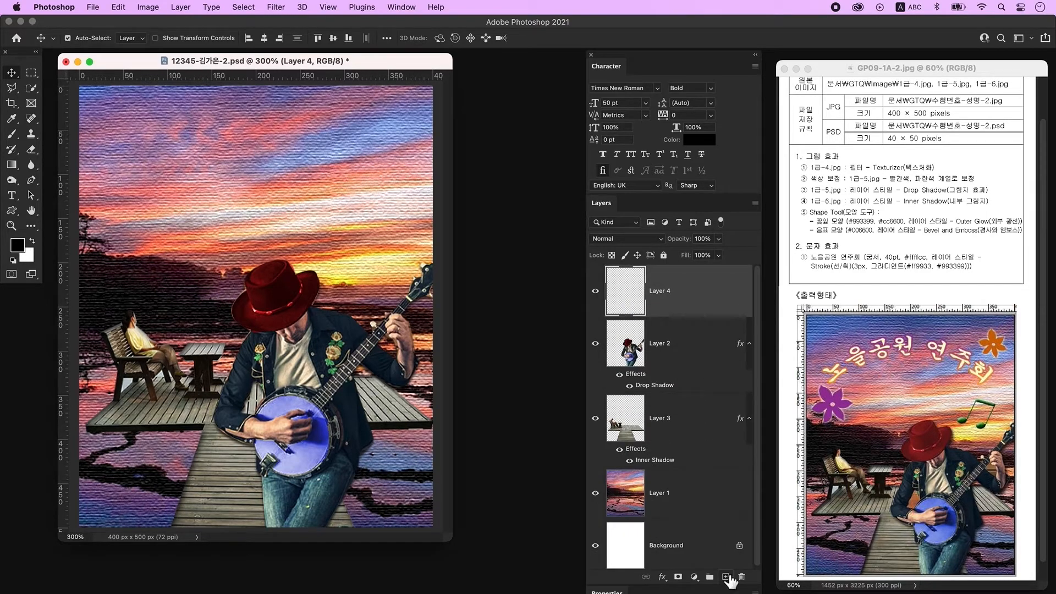
{"action": "left_click", "coordinate": [11, 210]}
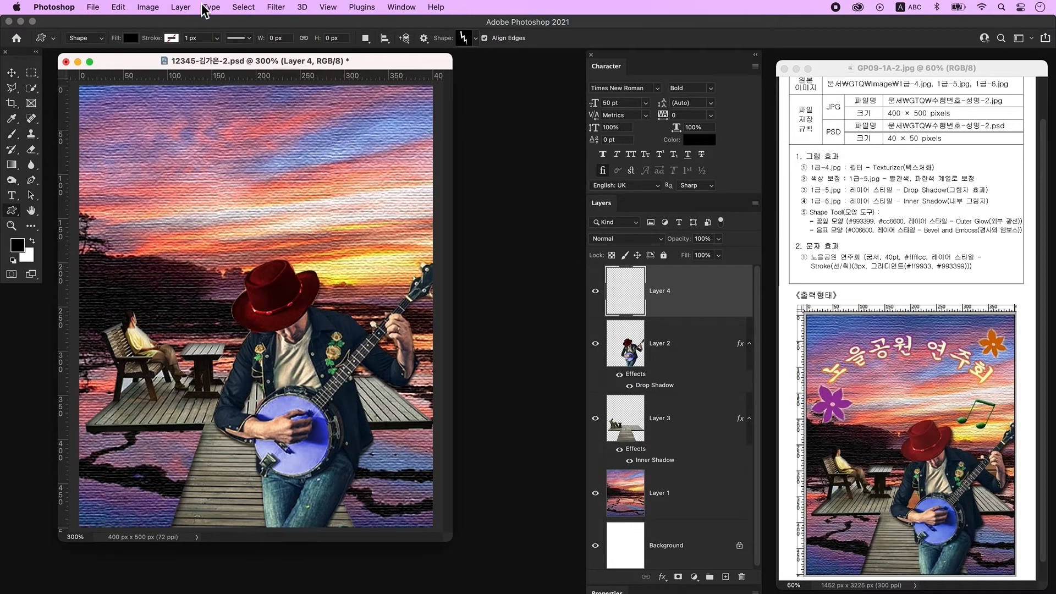
{"action": "left_click", "coordinate": [130, 38]}
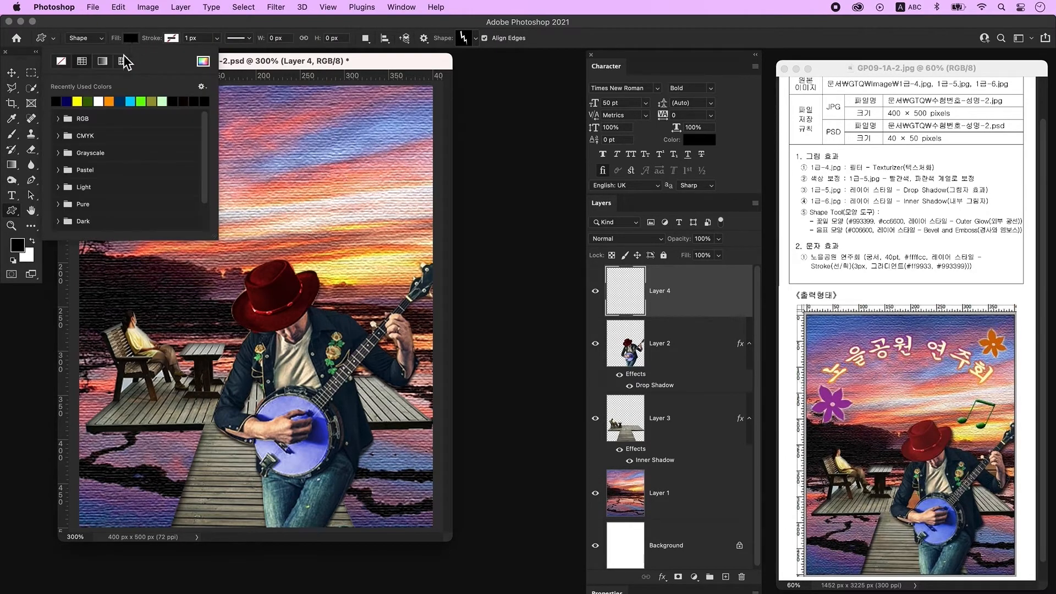
{"action": "left_click", "coordinate": [110, 103]}
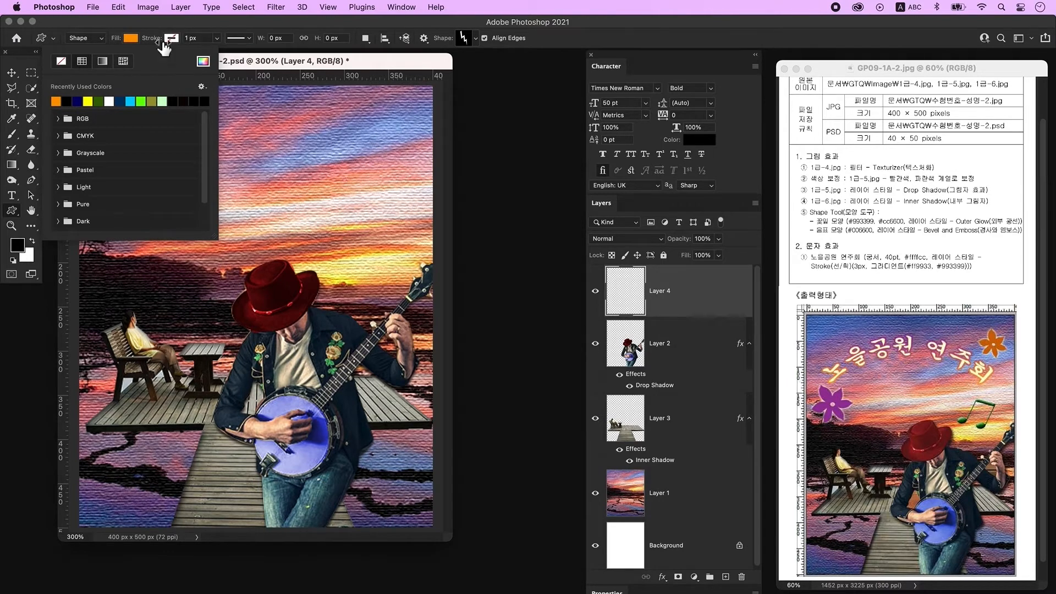
{"action": "left_click", "coordinate": [385, 62]}
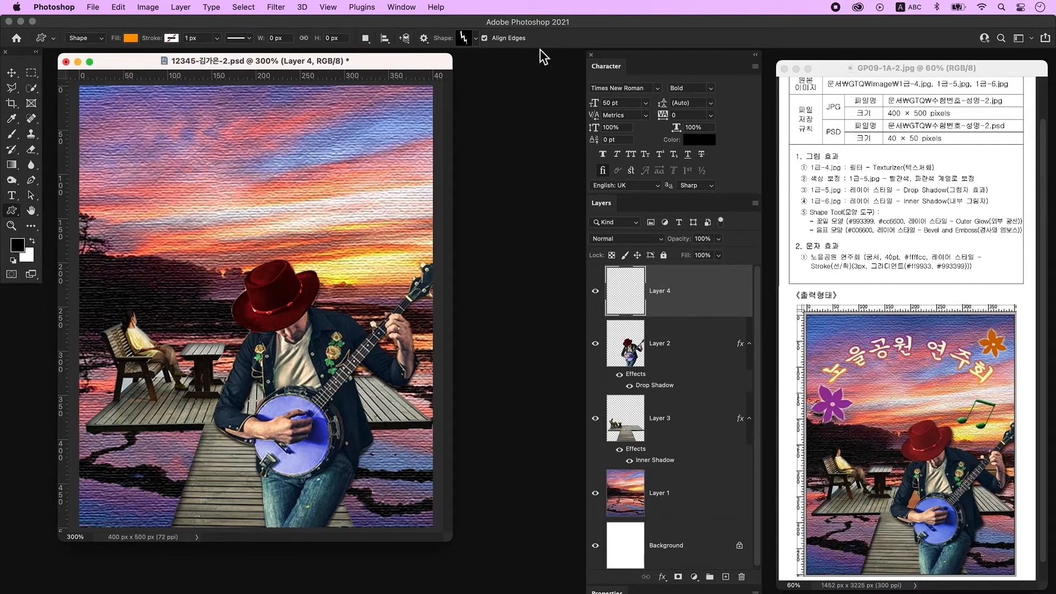
{"action": "left_click", "coordinate": [467, 38]}
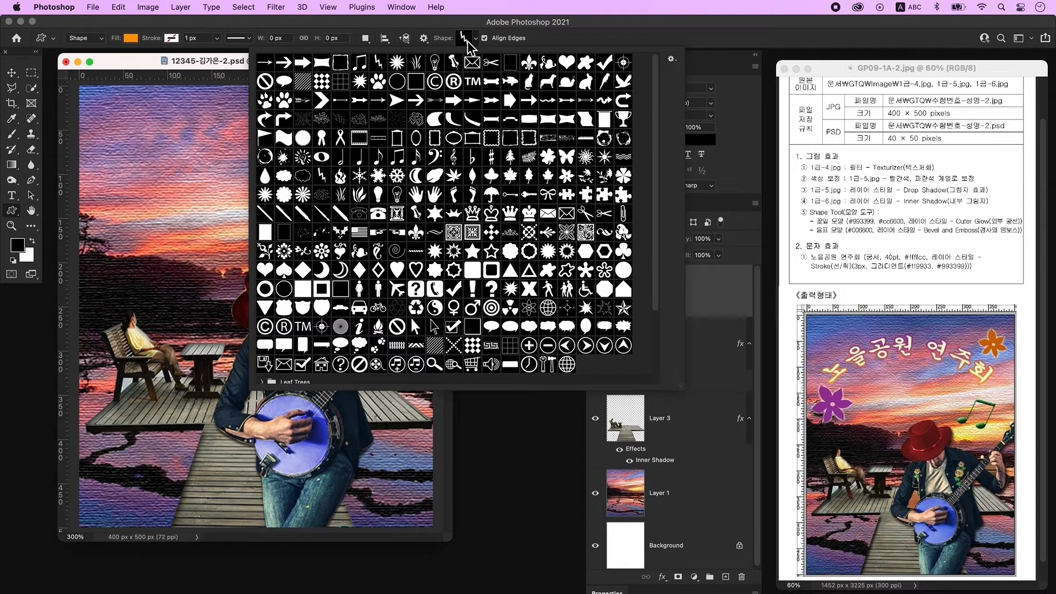
{"action": "left_click", "coordinate": [566, 176]}
{"action": "left_click", "coordinate": [174, 78]}
{"action": "left_click_drag", "start_coordinate": [100, 194], "coordinate": [165, 278]}
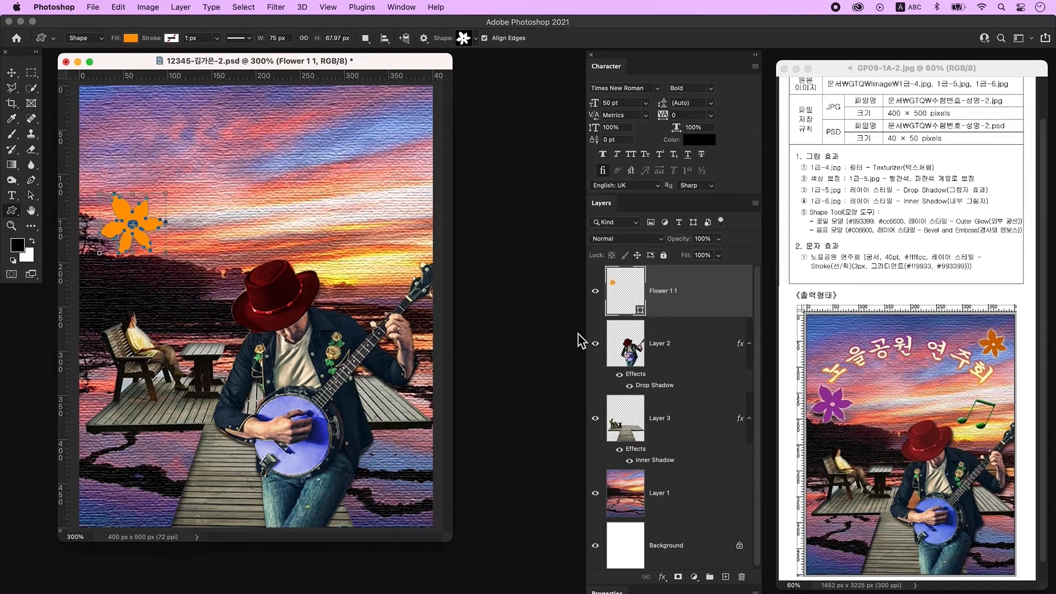
Step: Set the flower's fill colour to #993399
{"action": "double_click", "coordinate": [624, 296]}
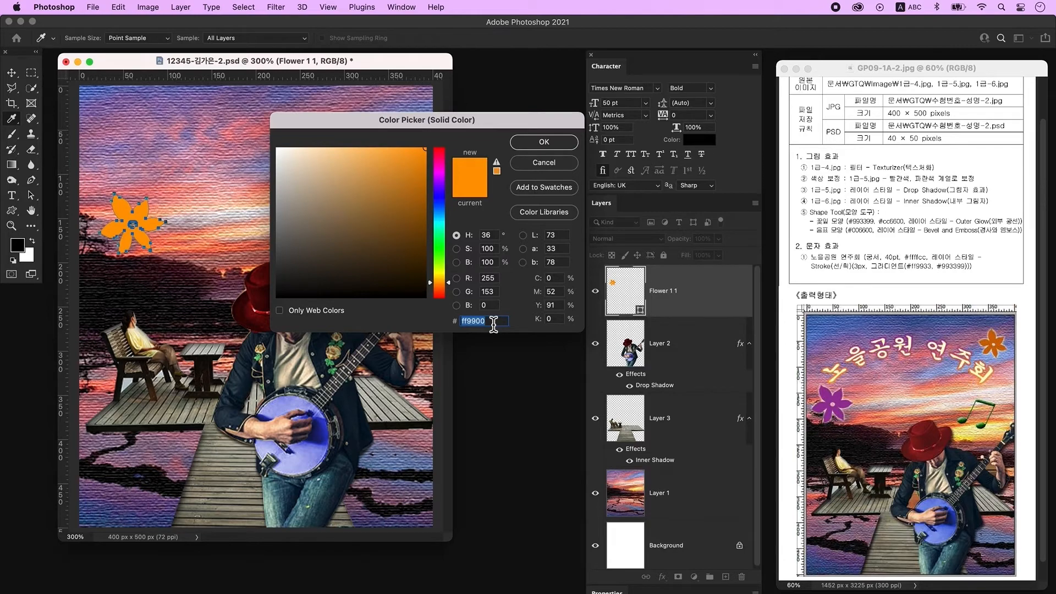
{"action": "type", "text": "993399"}
{"action": "key", "text": "Return"}
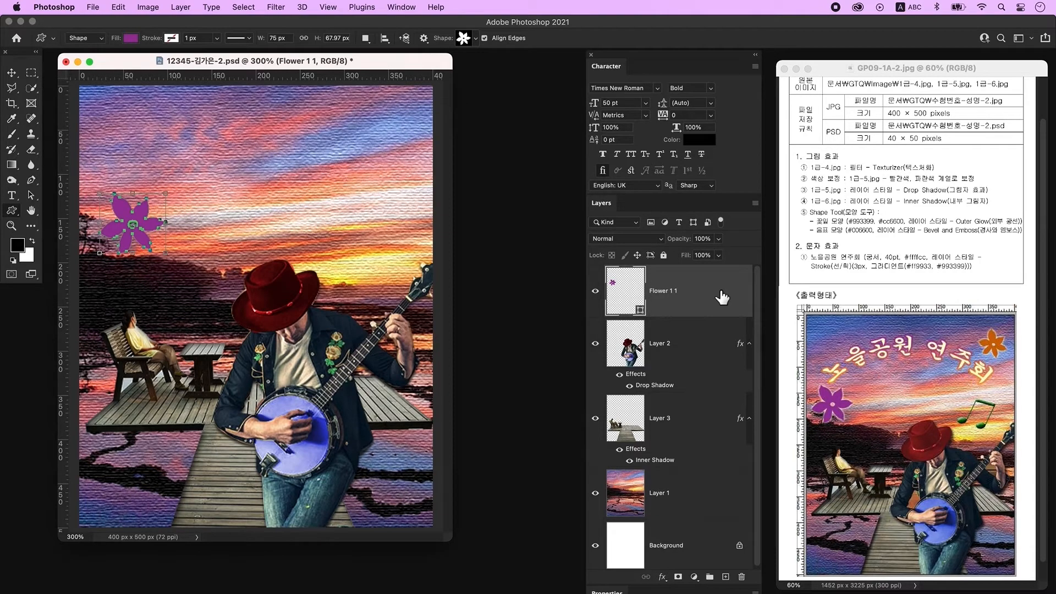
Step: Apply an Outer Glow layer style to the flower shape layer
{"action": "double_click", "coordinate": [730, 302]}
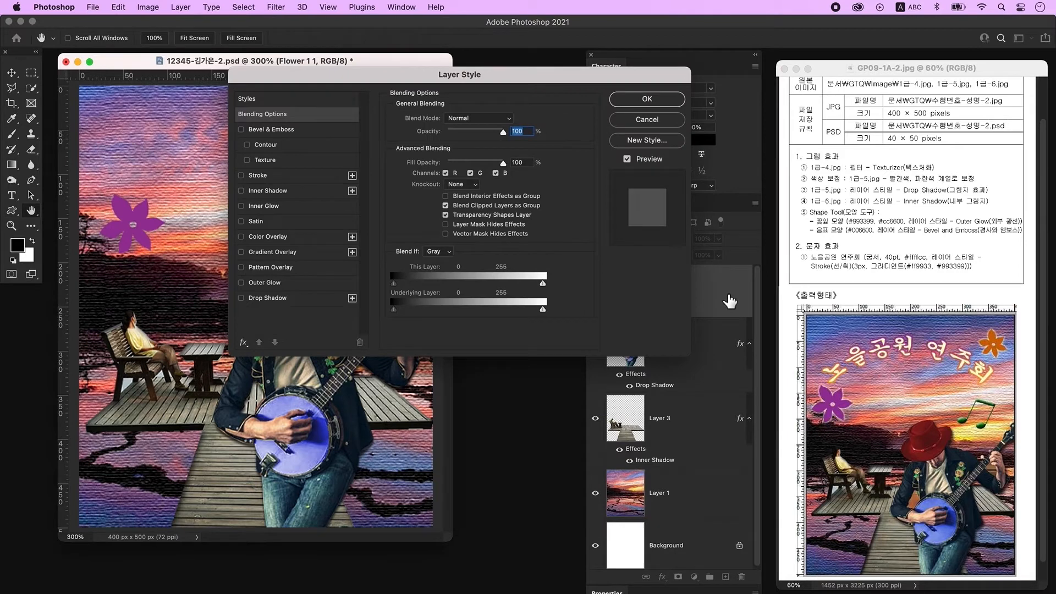
{"action": "left_click", "coordinate": [274, 283]}
{"action": "key", "text": "Return"}
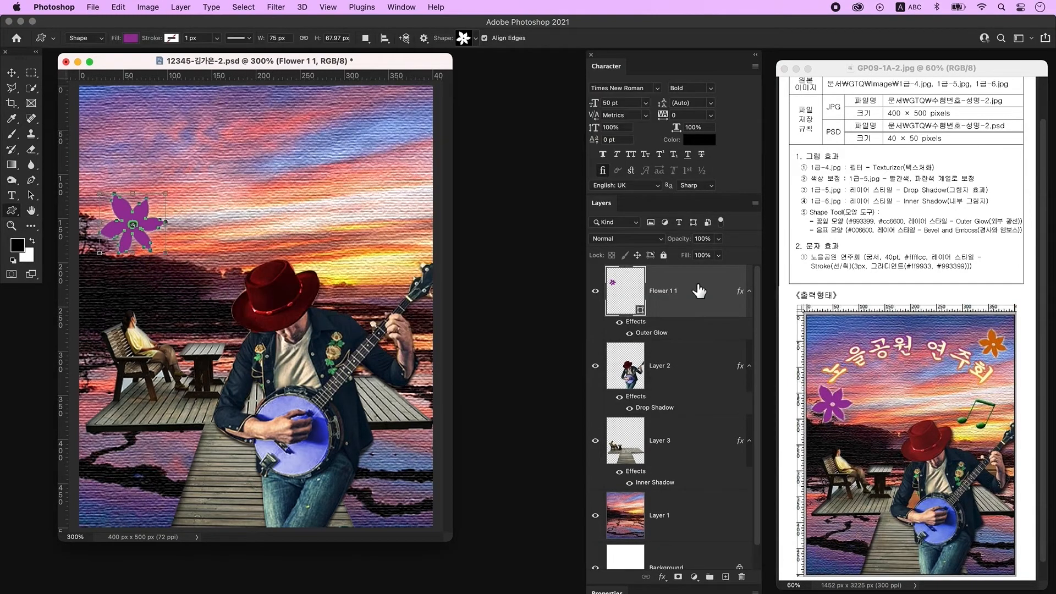
Step: Duplicate the flower layer and move the copy to the upper right of the canvas
{"action": "key", "text": "ctrl+j"}
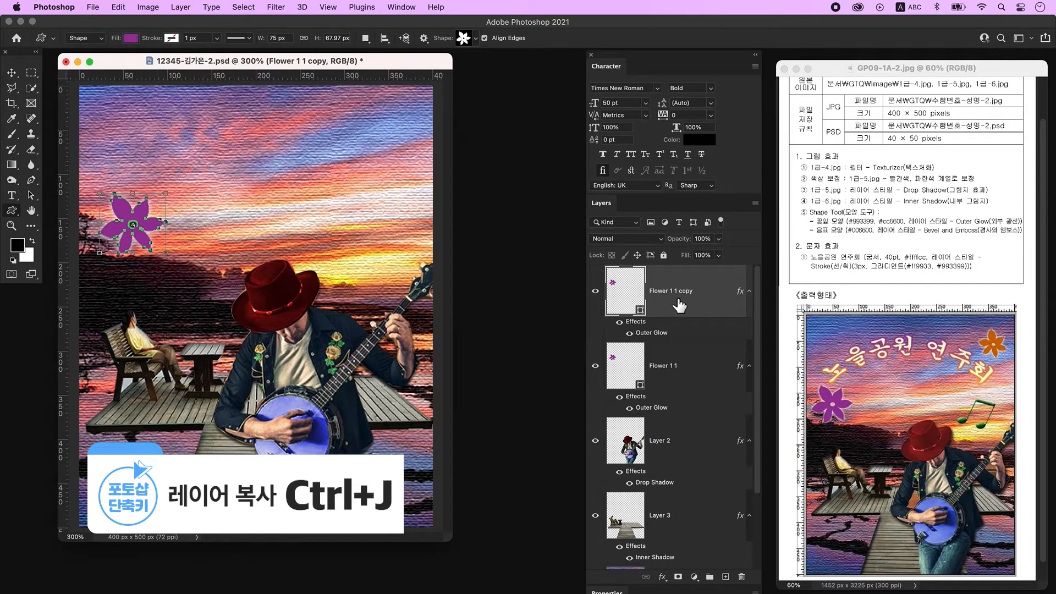
{"action": "key", "text": "ctrl+t"}
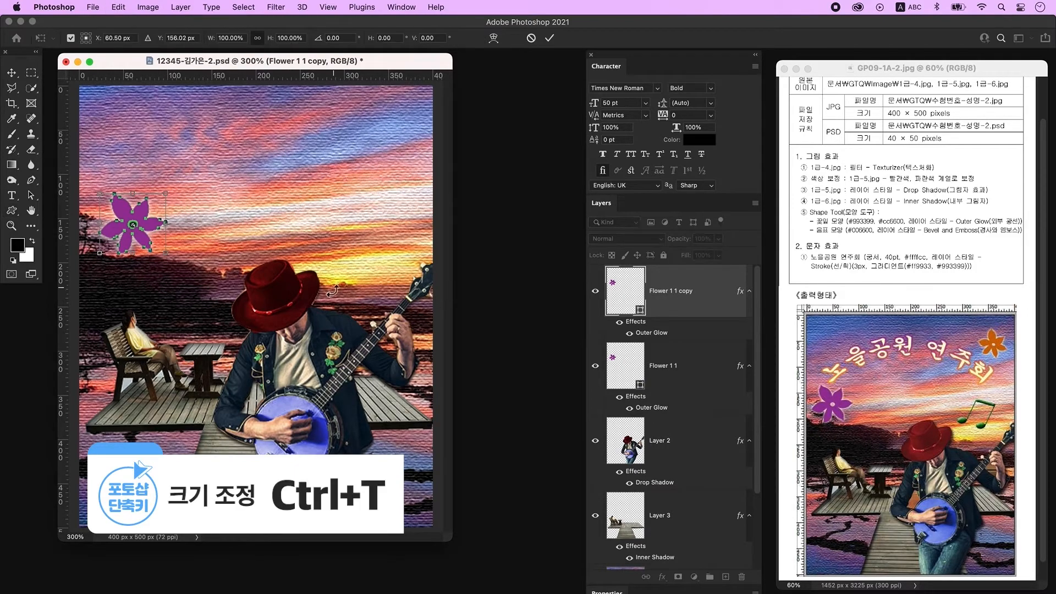
{"action": "left_click_drag", "start_coordinate": [140, 216], "coordinate": [392, 143]}
{"action": "key", "text": "Return"}
{"action": "key", "text": "v"}
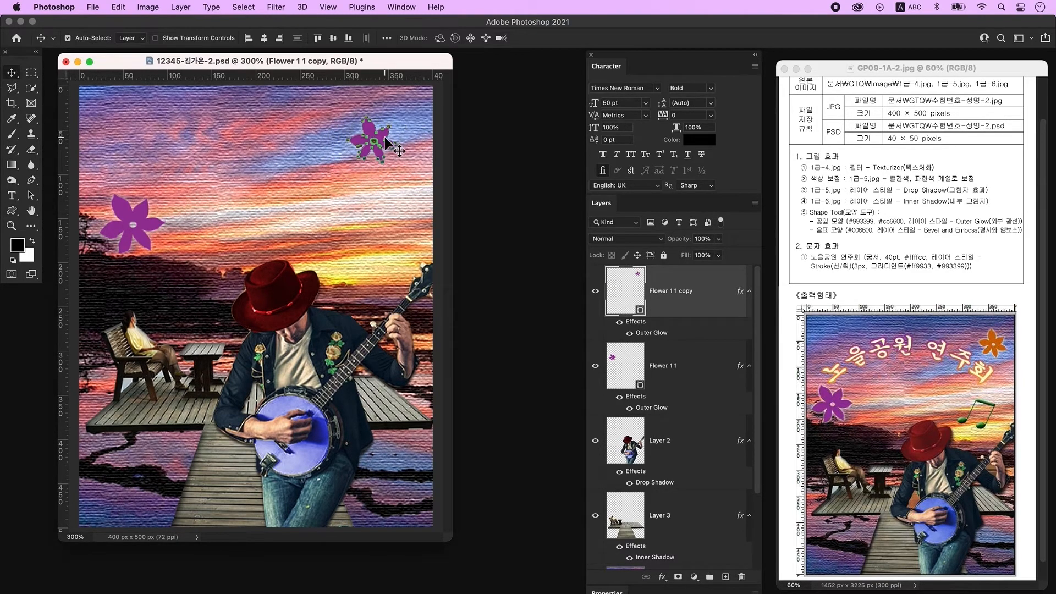
Step: Set the copied flower's fill colour to #cc6600
{"action": "double_click", "coordinate": [637, 286]}
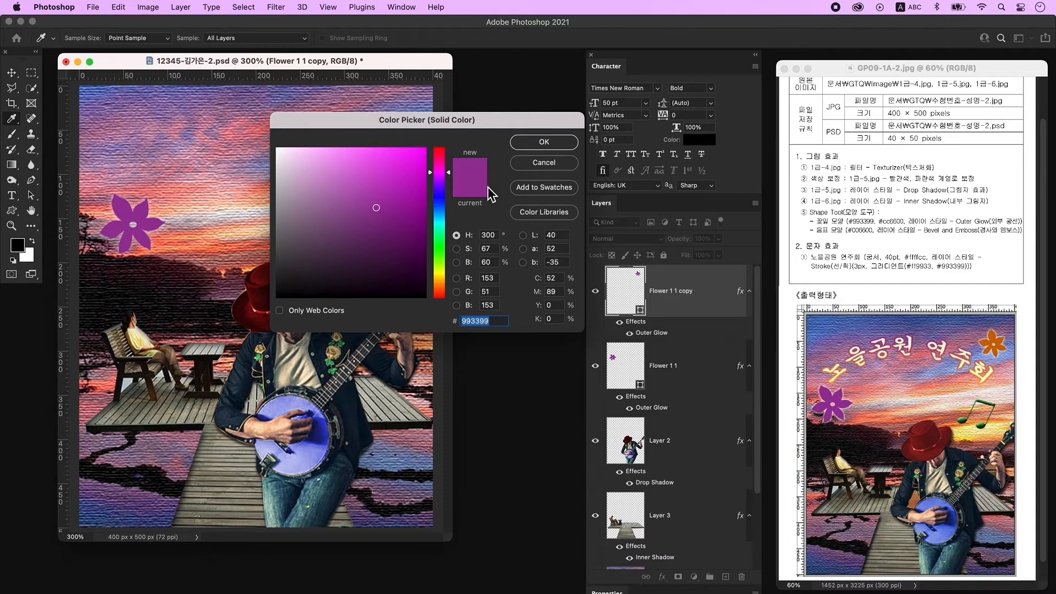
{"action": "type", "text": "cc6600"}
{"action": "key", "text": "Return"}
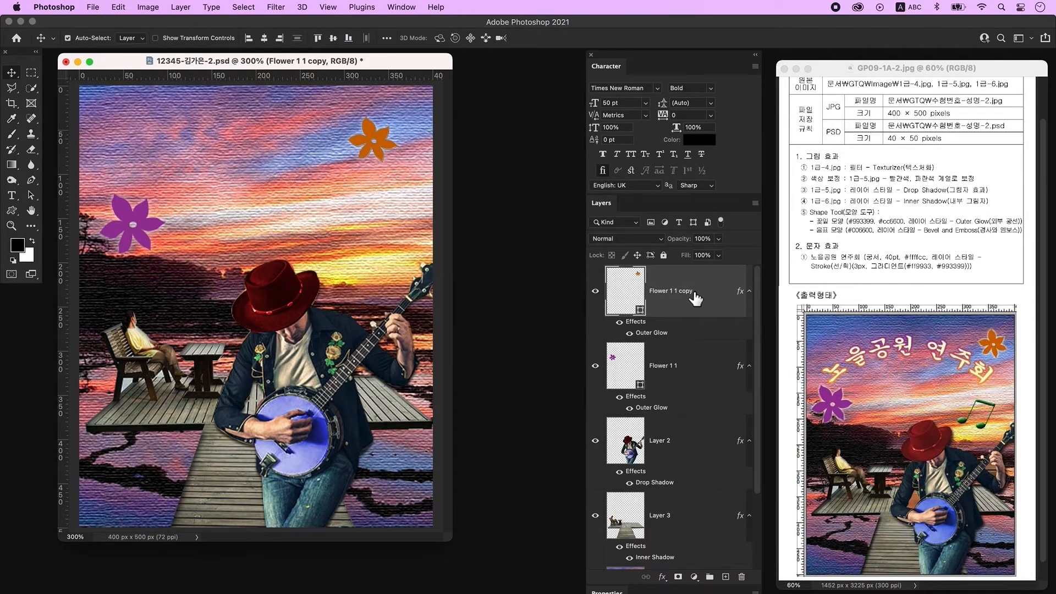
Step: Draw an eighth-notes custom shape on a new layer in the sky right of the canvas centre
{"action": "left_click", "coordinate": [725, 576]}
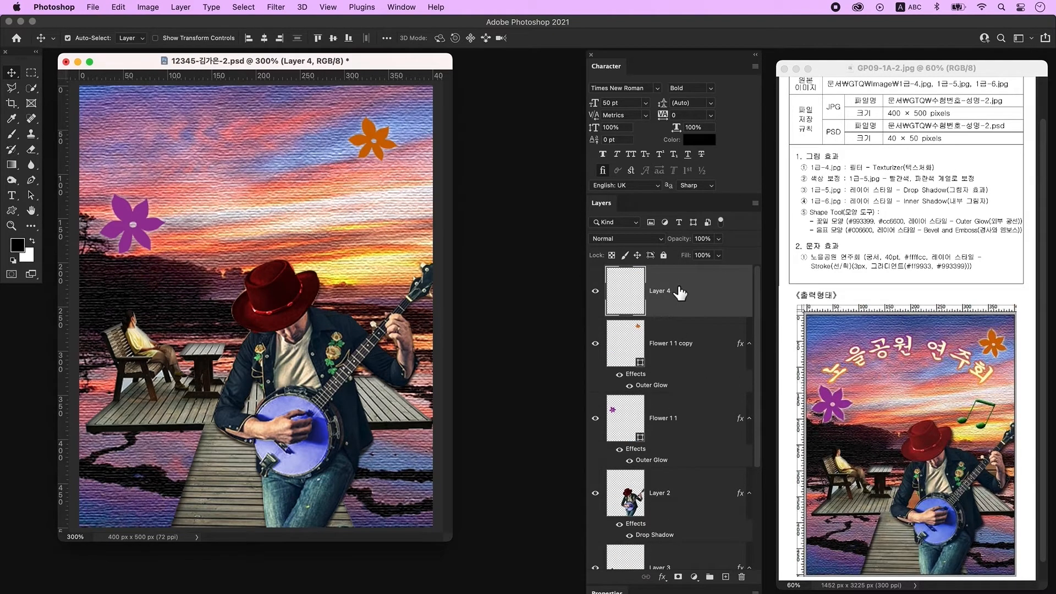
{"action": "left_click", "coordinate": [12, 212]}
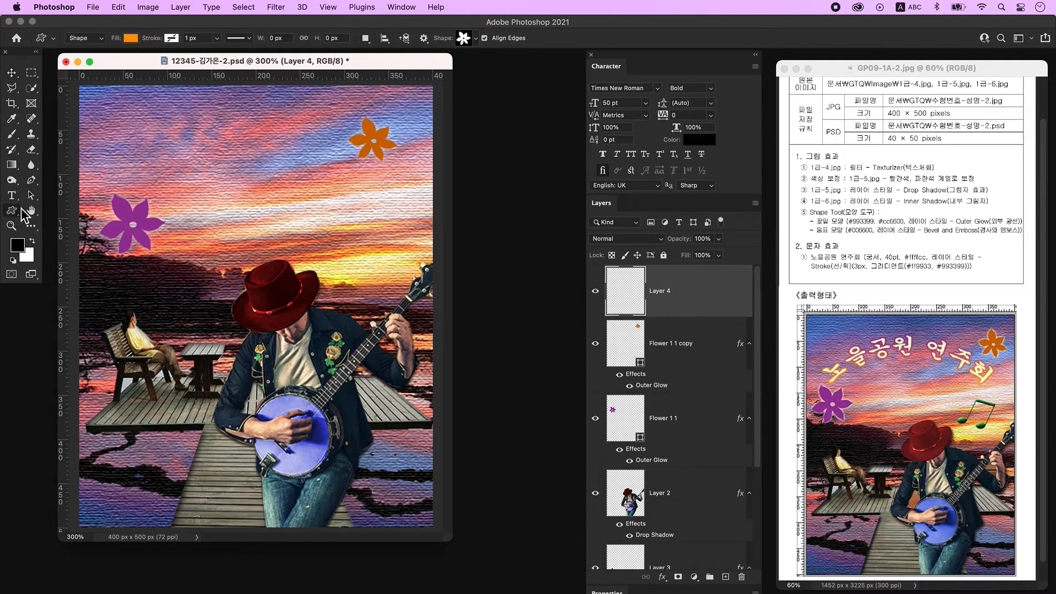
{"action": "left_click", "coordinate": [467, 40]}
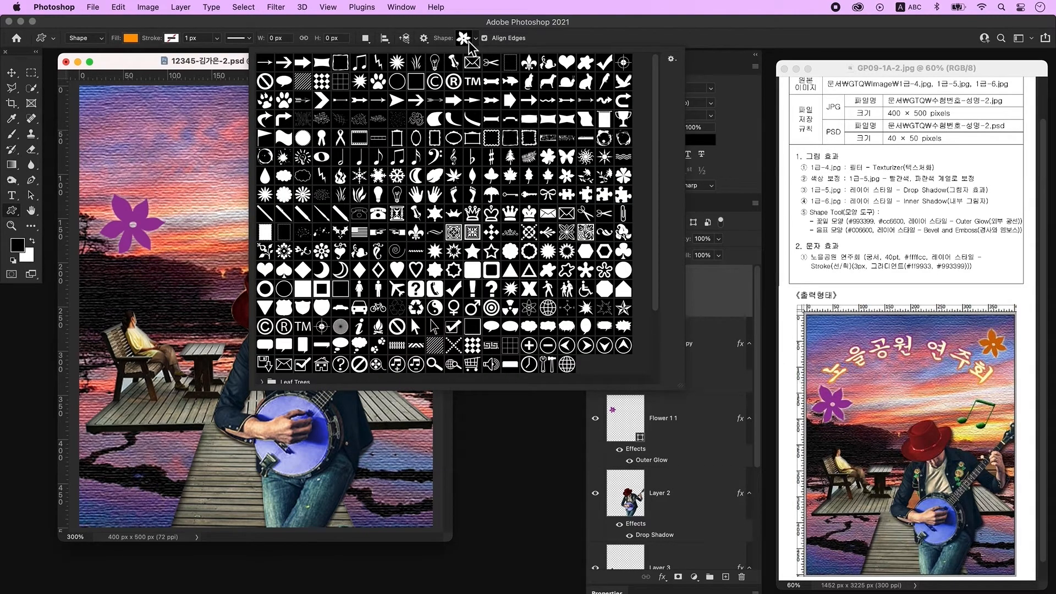
{"action": "left_click", "coordinate": [397, 157]}
{"action": "left_click", "coordinate": [230, 62]}
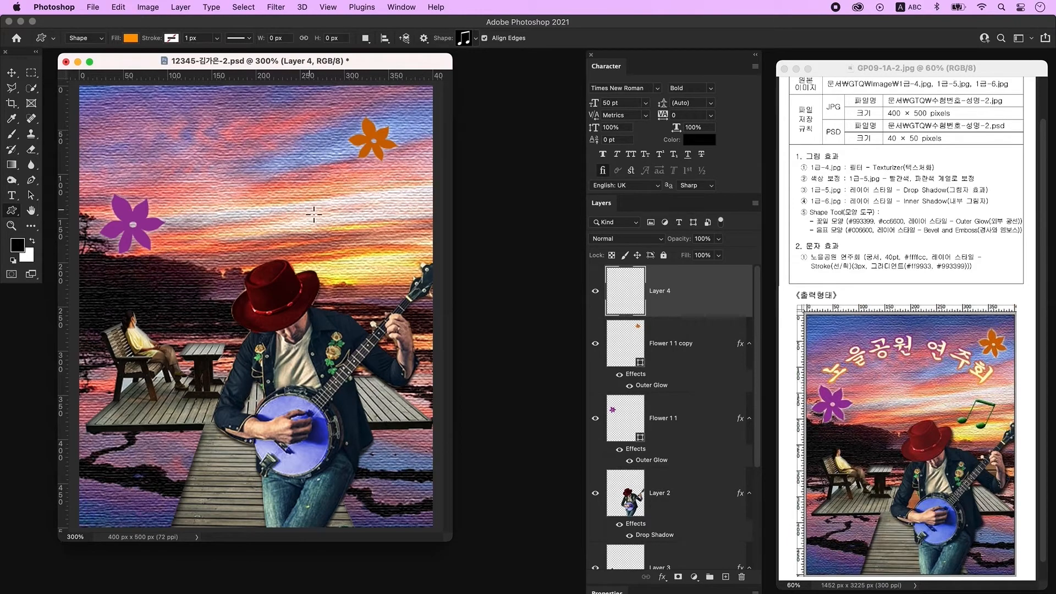
{"action": "left_click_drag", "start_coordinate": [326, 211], "coordinate": [410, 267]}
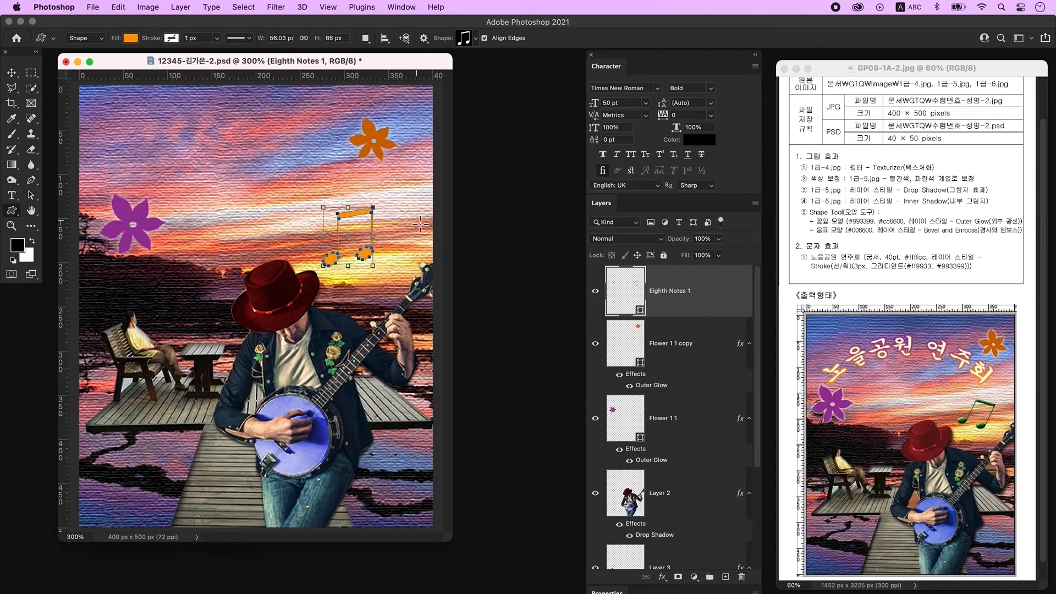
Step: Set the eighth notes' fill colour to #006600
{"action": "double_click", "coordinate": [636, 297]}
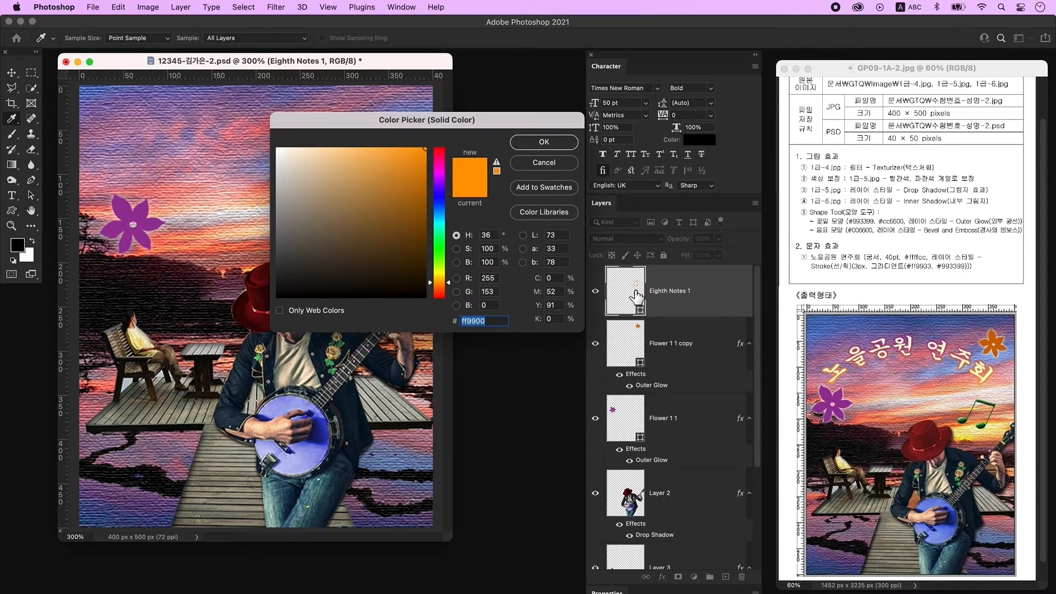
{"action": "type", "text": "006600"}
{"action": "key", "text": "Return"}
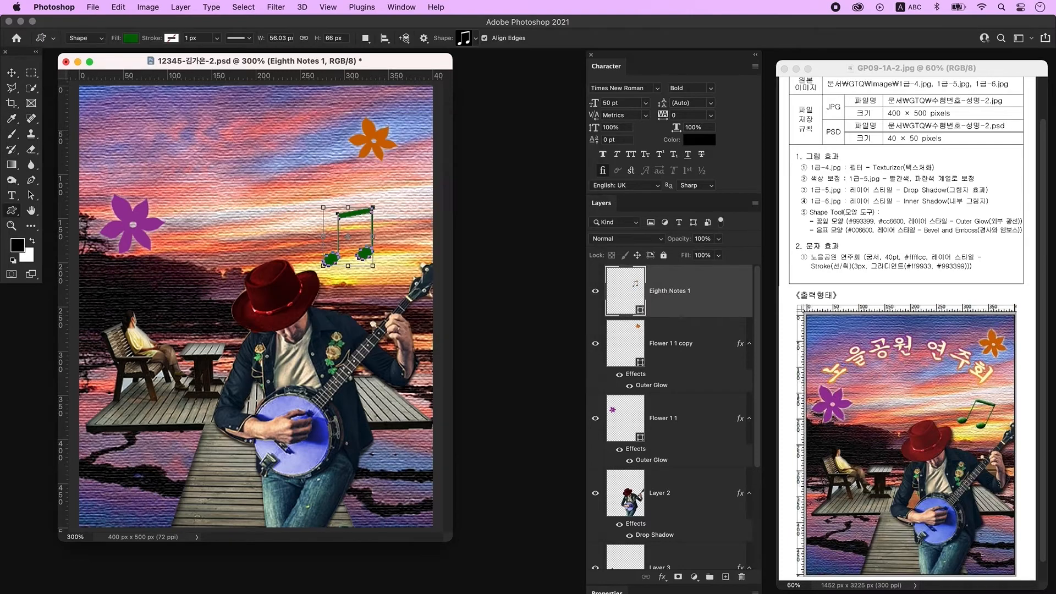
Step: Apply a Bevel and Emboss layer style to the eighth notes and enlarge them with Free Transform
{"action": "double_click", "coordinate": [723, 302]}
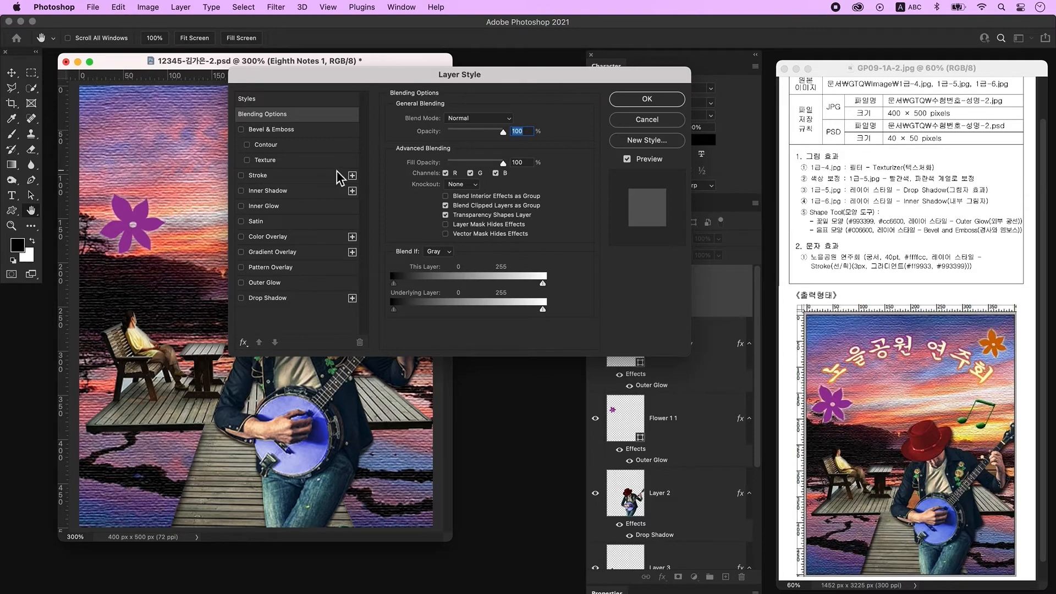
{"action": "left_click", "coordinate": [307, 131]}
{"action": "left_click", "coordinate": [659, 101]}
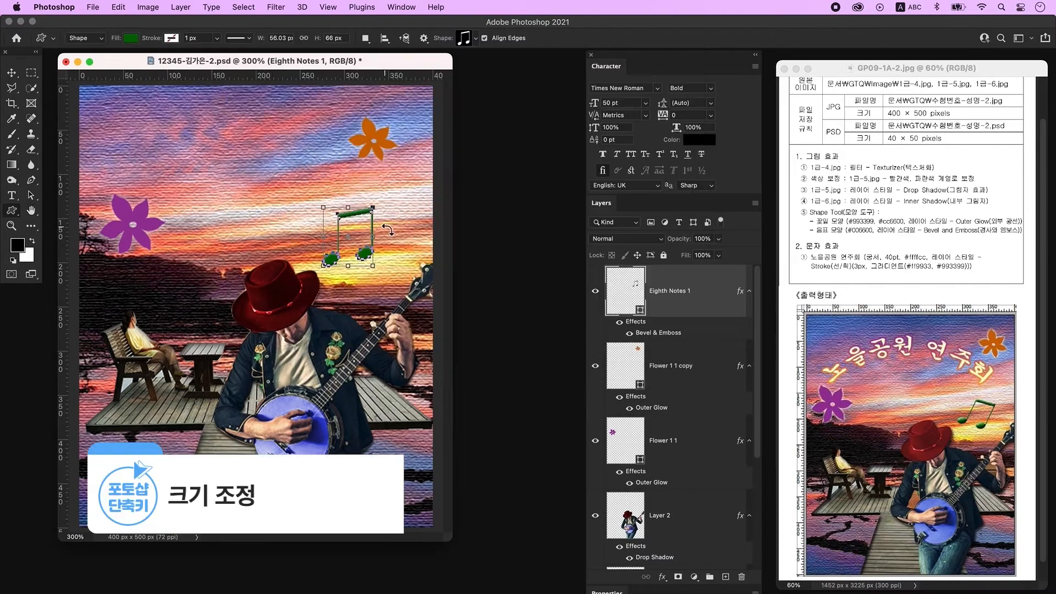
{"action": "key", "text": "ctrl+t"}
{"action": "left_click_drag", "start_coordinate": [385, 204], "coordinate": [370, 236]}
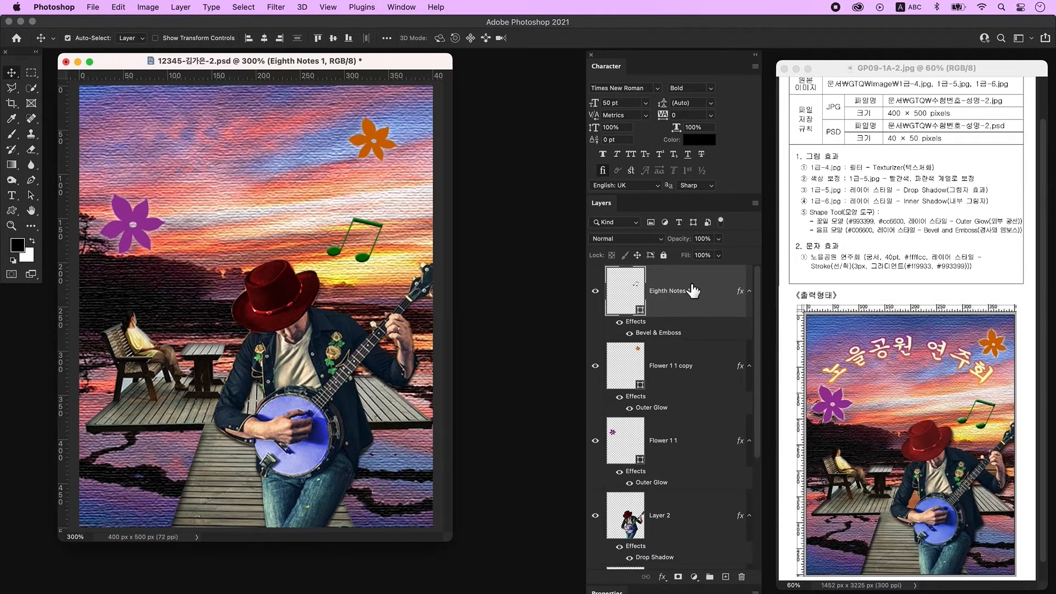
Step: Add the text 노을공원 연주회 near the top of the canvas
{"action": "left_click", "coordinate": [726, 577]}
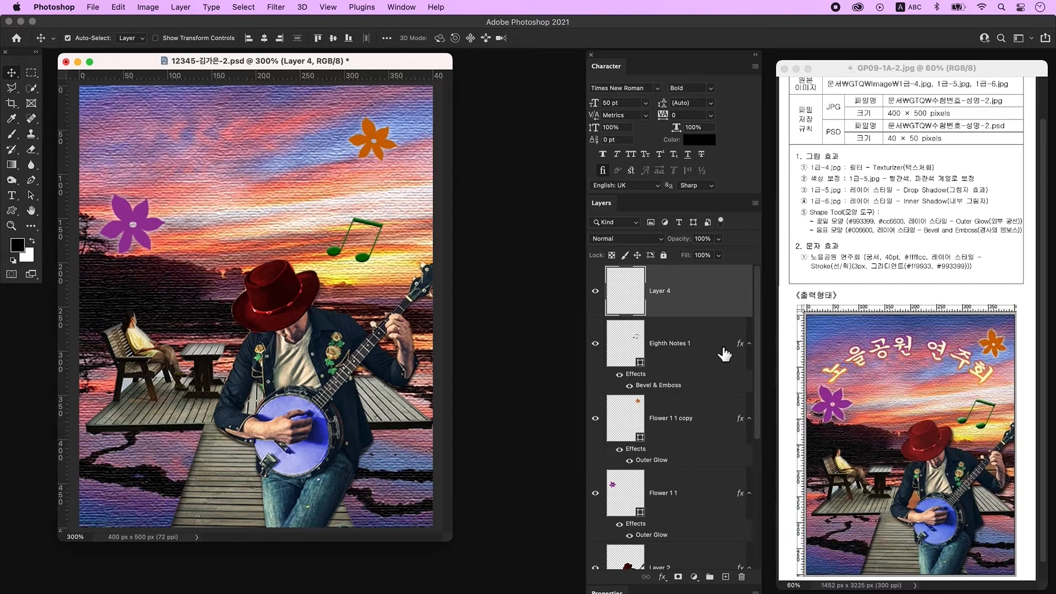
{"action": "left_click", "coordinate": [11, 195]}
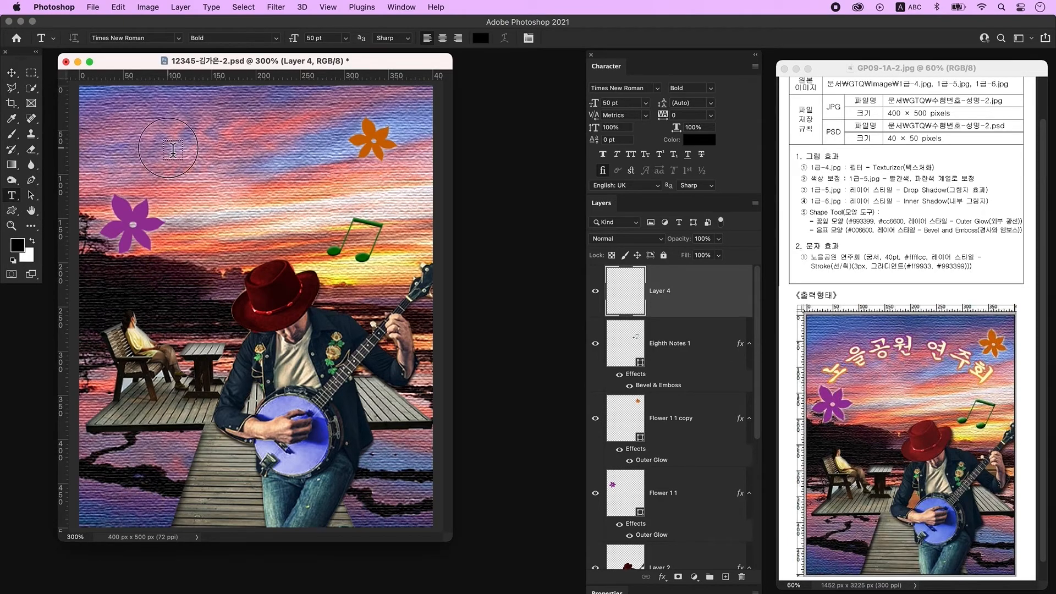
{"action": "left_click", "coordinate": [172, 149]}
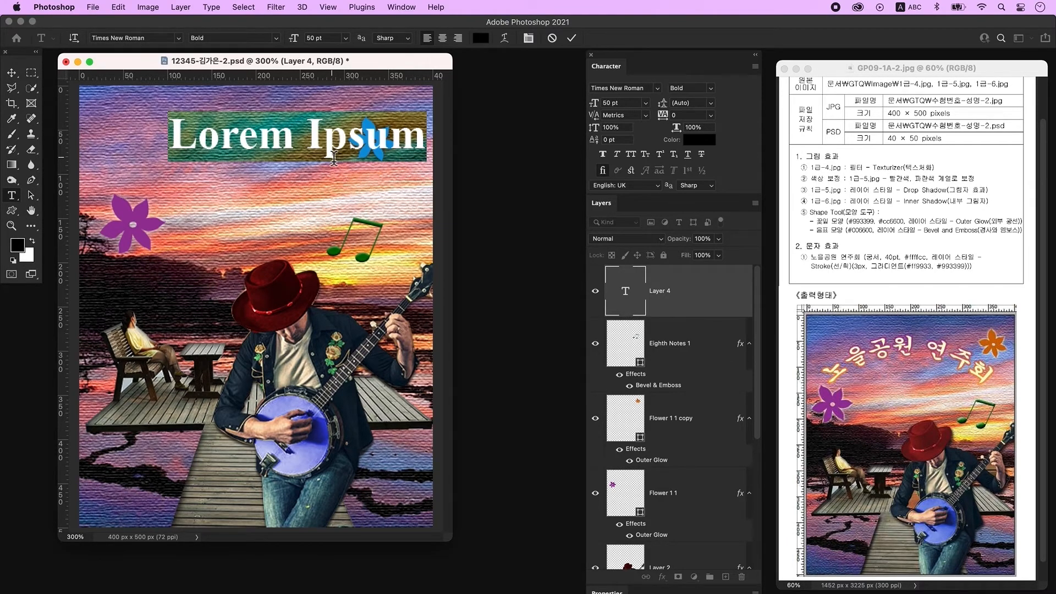
{"action": "key", "text": "ctrl+space"}
{"action": "type", "text": "노을공원 연주회"}
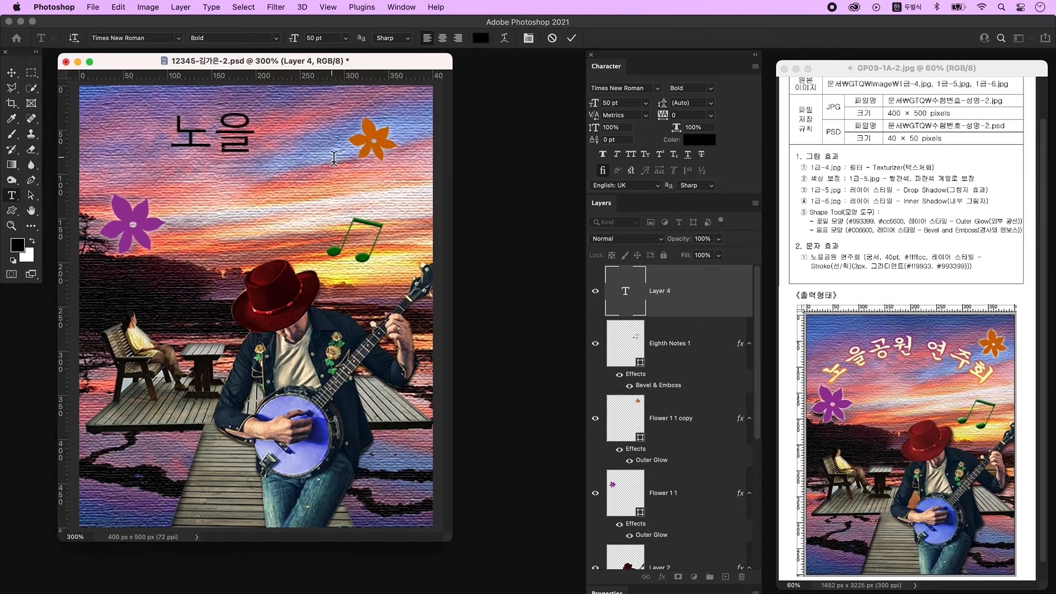
{"action": "key", "text": "super+Return"}
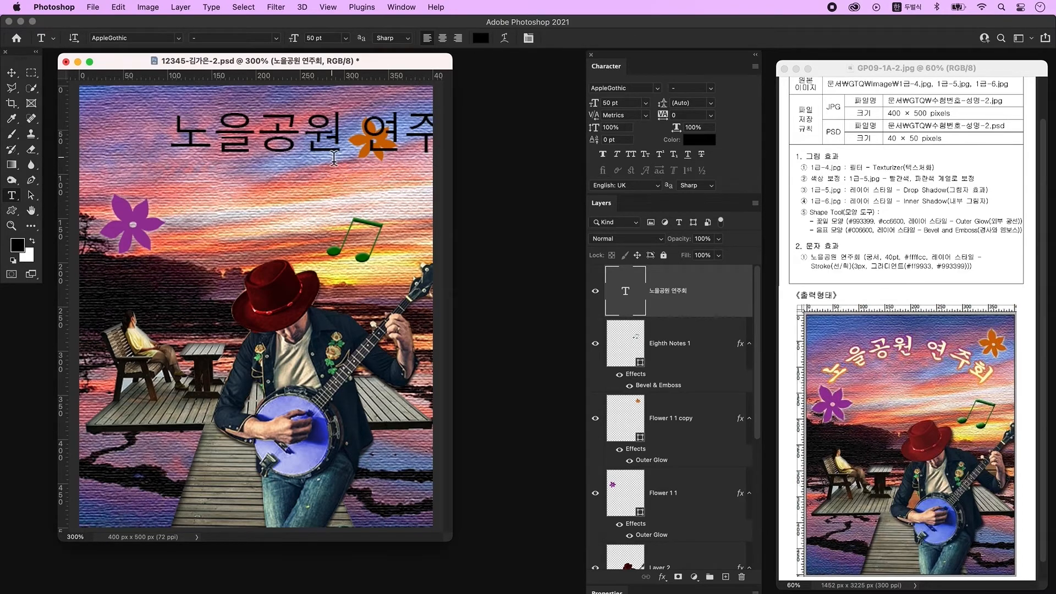
Step: Set the title text's font to 조선궁서체 at 40 pt
{"action": "left_click", "coordinate": [658, 89]}
{"action": "left_click", "coordinate": [627, 108]}
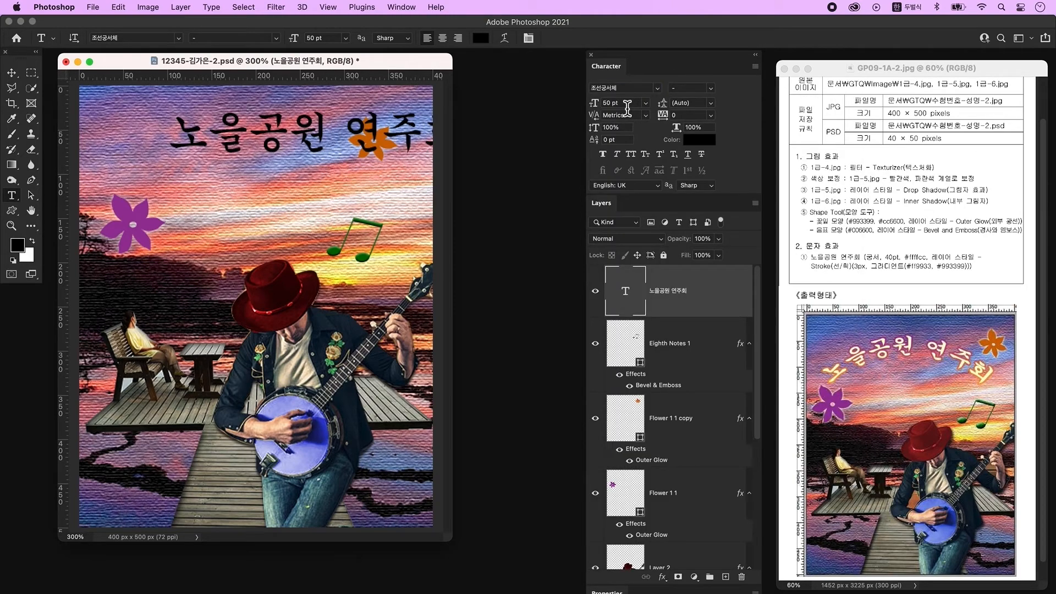
{"action": "left_click", "coordinate": [629, 105]}
{"action": "type", "text": "40"}
{"action": "key", "text": "Return"}
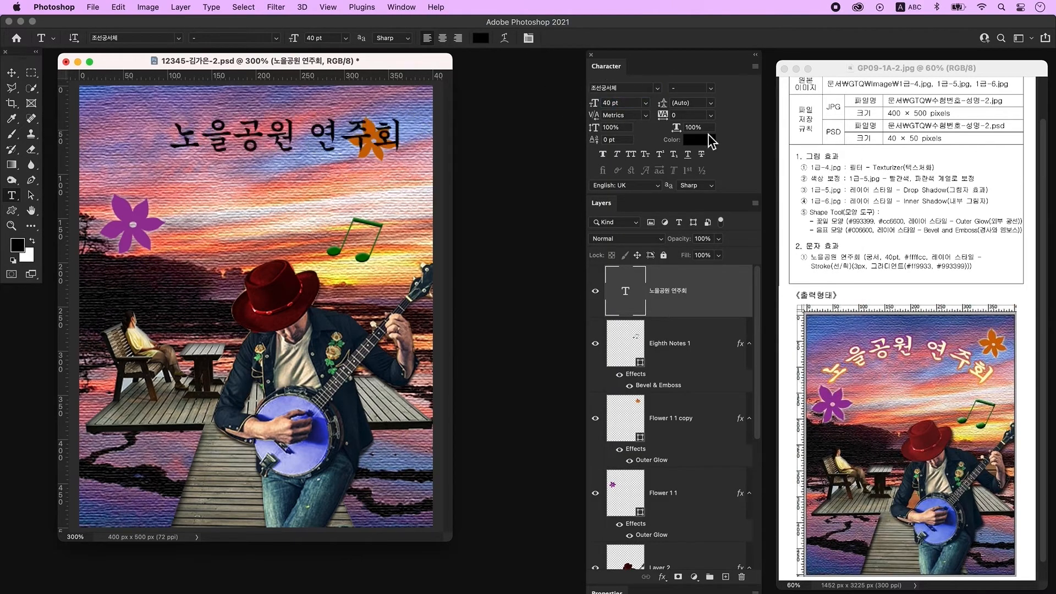
Step: Set the title text colour to #ffffcc
{"action": "left_click", "coordinate": [697, 141]}
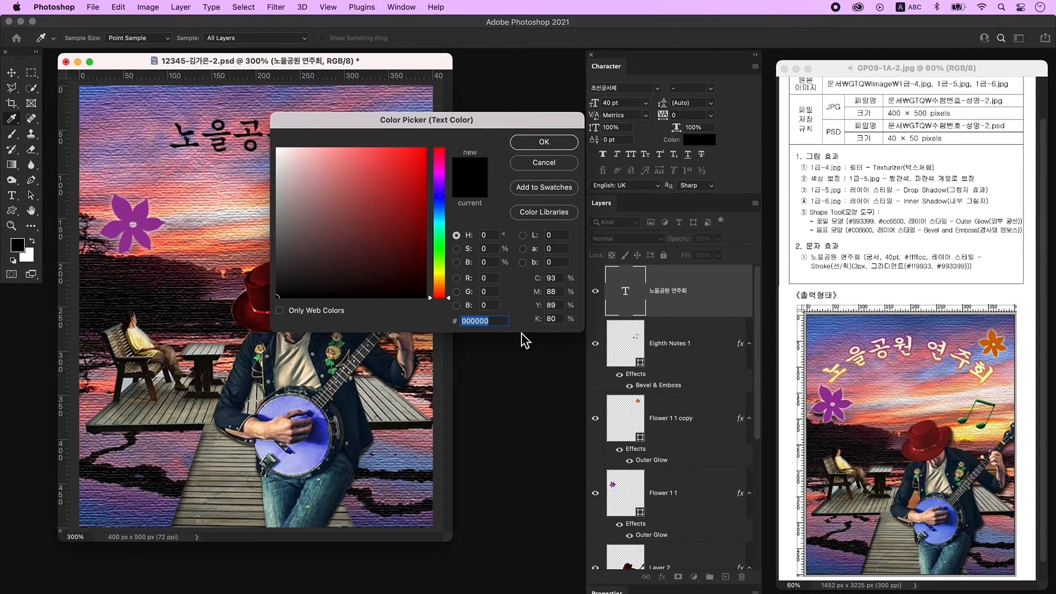
{"action": "type", "text": "ffffcc"}
{"action": "key", "text": "Return"}
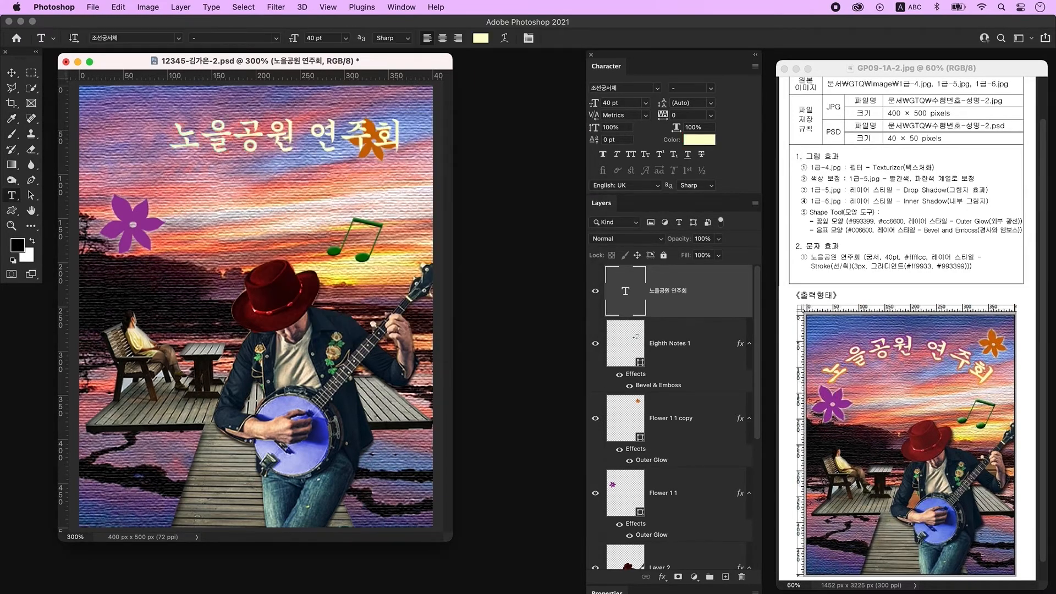
Step: Add a 3 px Stroke layer style to the title text with a gradient fill type
{"action": "double_click", "coordinate": [724, 299]}
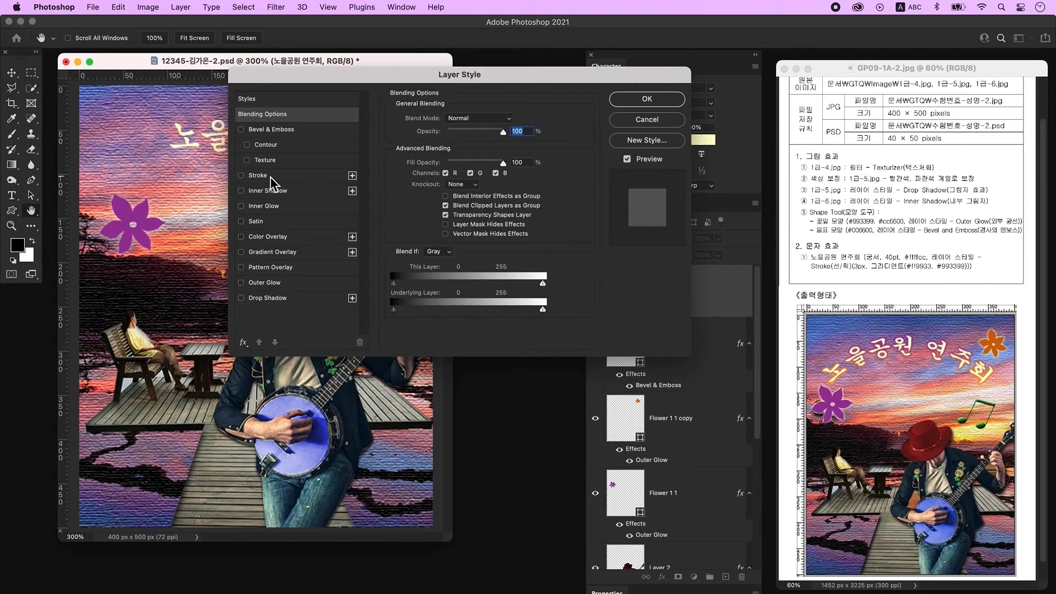
{"action": "left_click", "coordinate": [269, 179]}
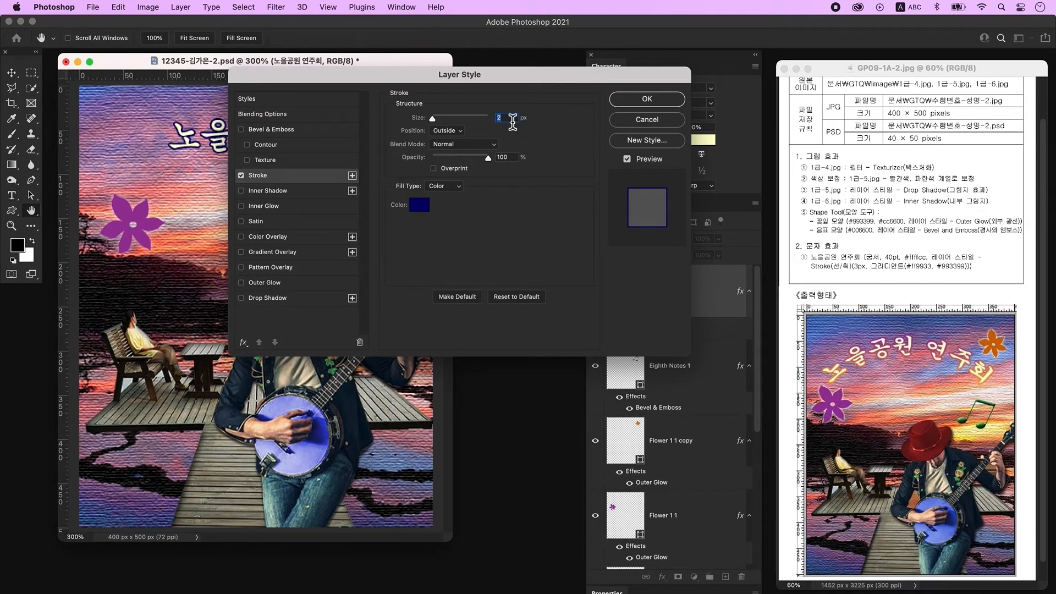
{"action": "type", "text": "3"}
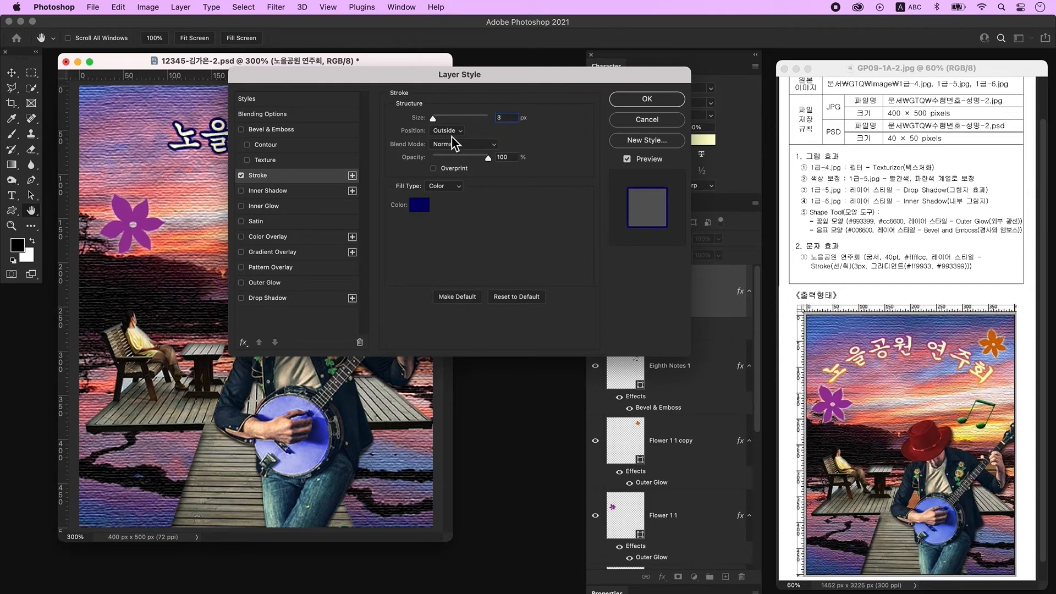
{"action": "left_click", "coordinate": [444, 187]}
{"action": "left_click", "coordinate": [447, 208]}
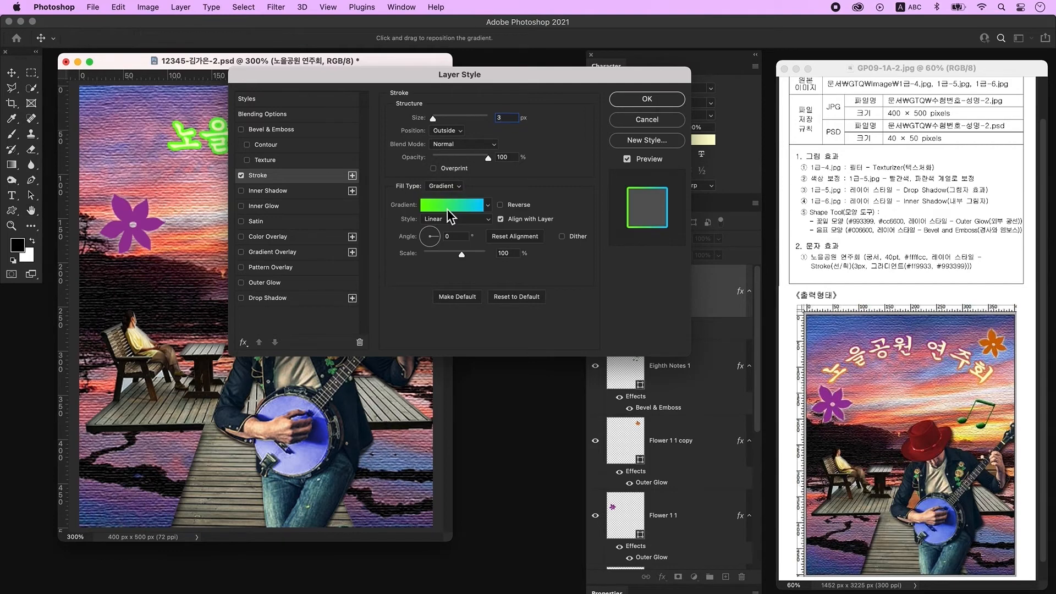
Step: Edit the stroke gradient to run from #ff9933 to #993399
{"action": "left_click", "coordinate": [447, 209]}
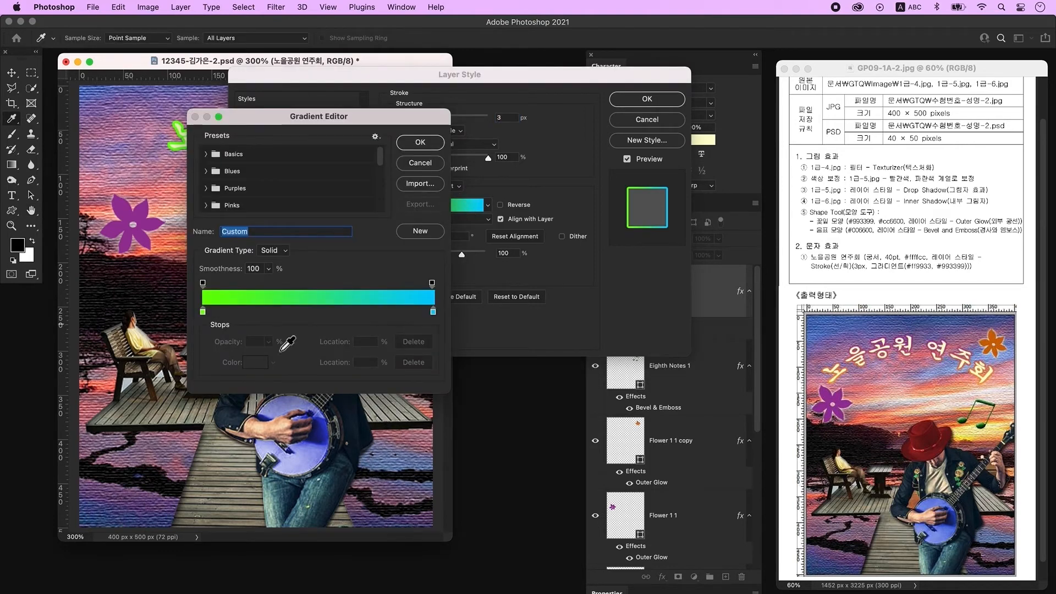
{"action": "double_click", "coordinate": [202, 312]}
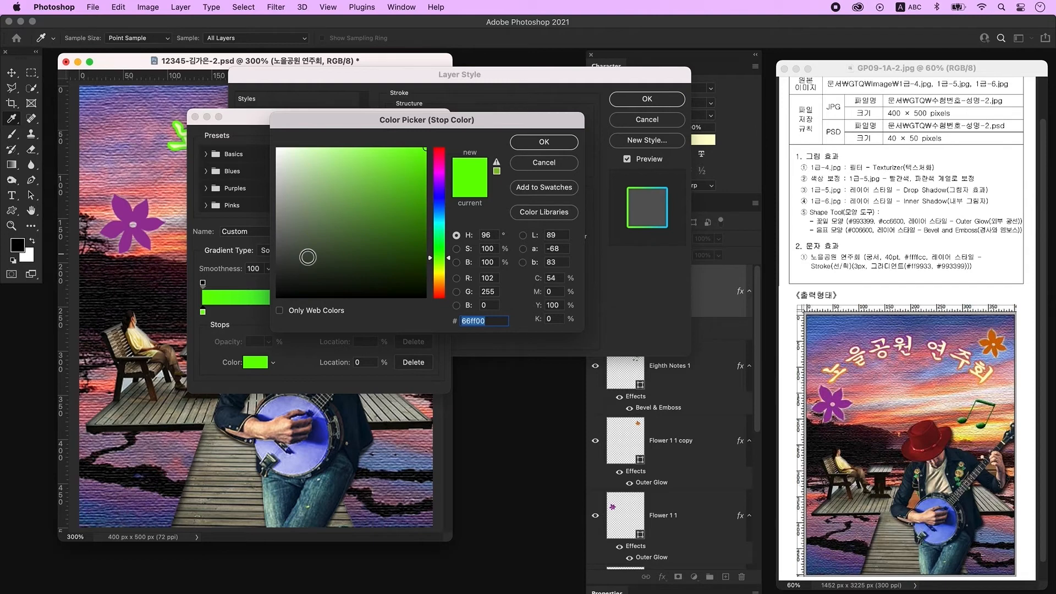
{"action": "type", "text": "ff9933"}
{"action": "key", "text": "Return"}
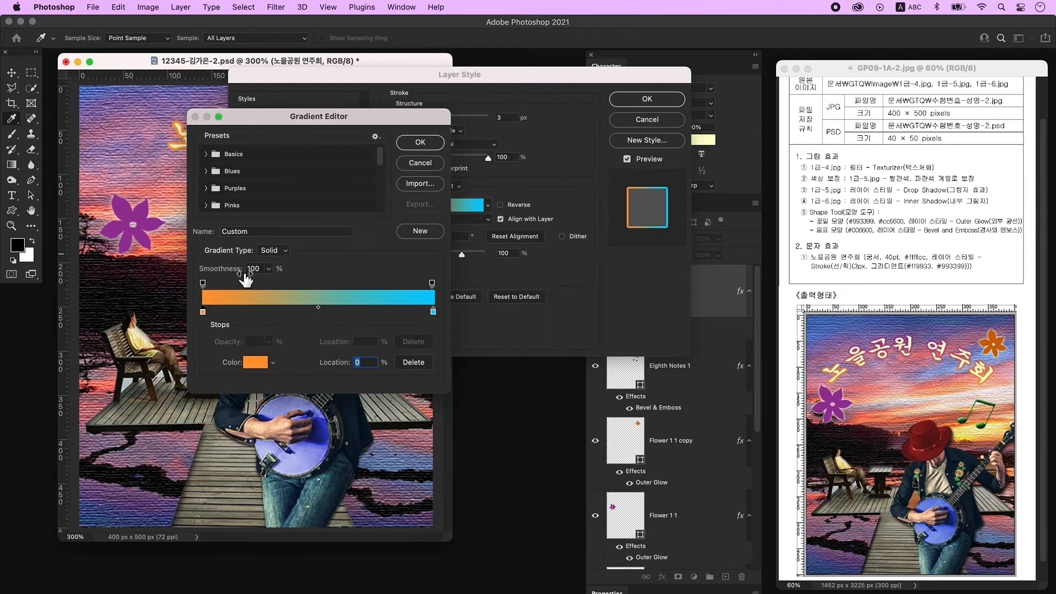
{"action": "double_click", "coordinate": [433, 312]}
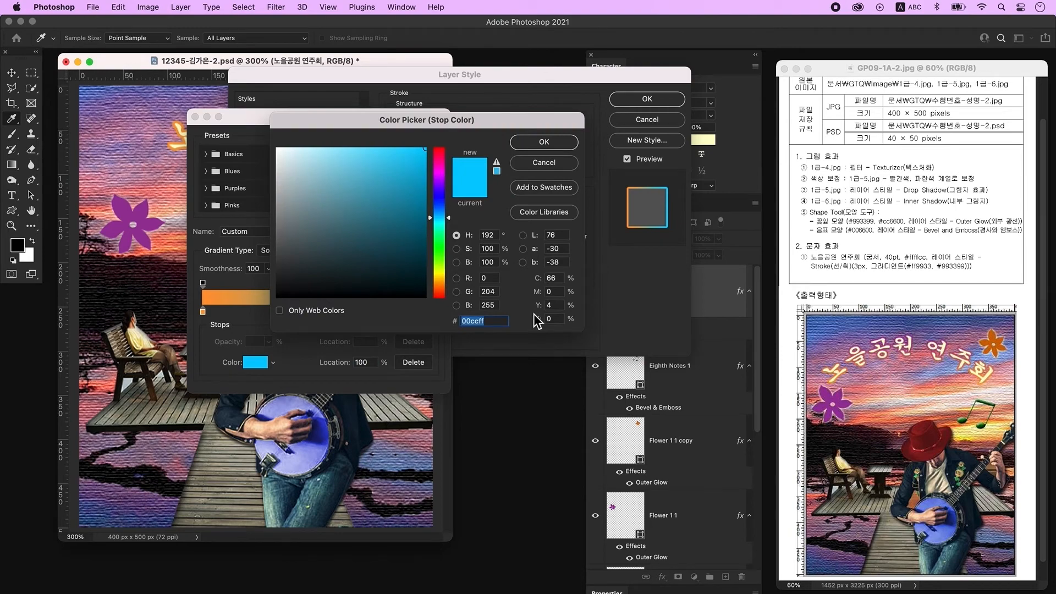
{"action": "type", "text": "993399"}
{"action": "key", "text": "Return"}
{"action": "key", "text": "Return"}
Step: Set the stroke gradient style to Radial, reverse it, and confirm the layer style
{"action": "left_click", "coordinate": [427, 340]}
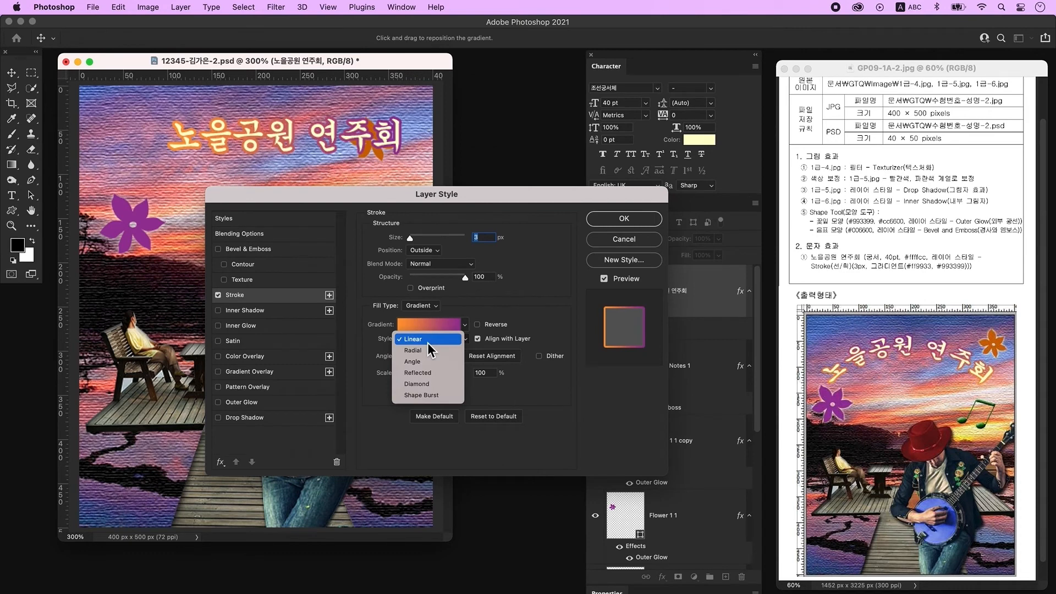
{"action": "left_click", "coordinate": [429, 351]}
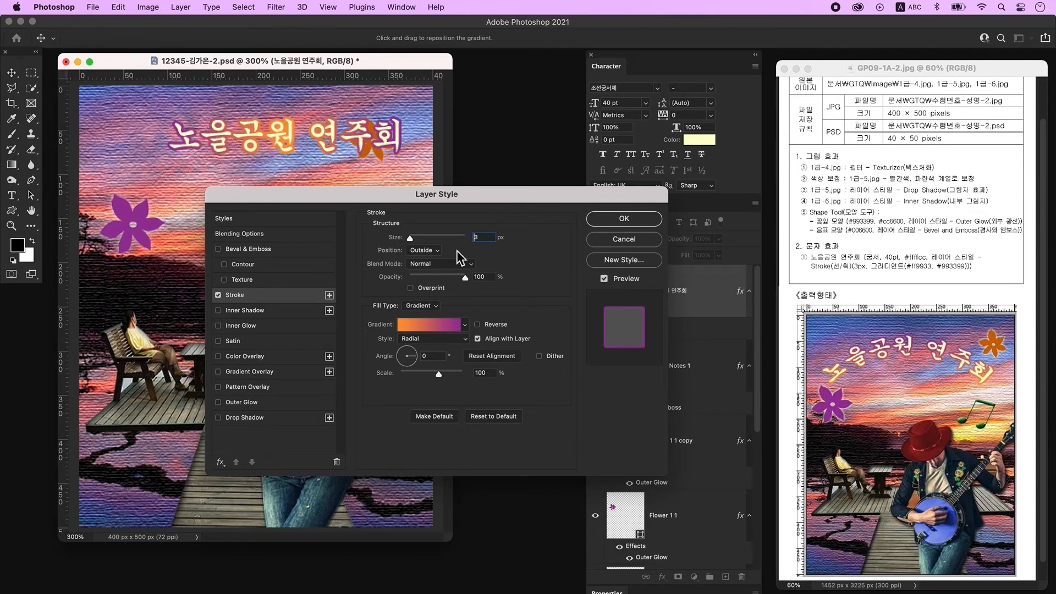
{"action": "left_click", "coordinate": [495, 324]}
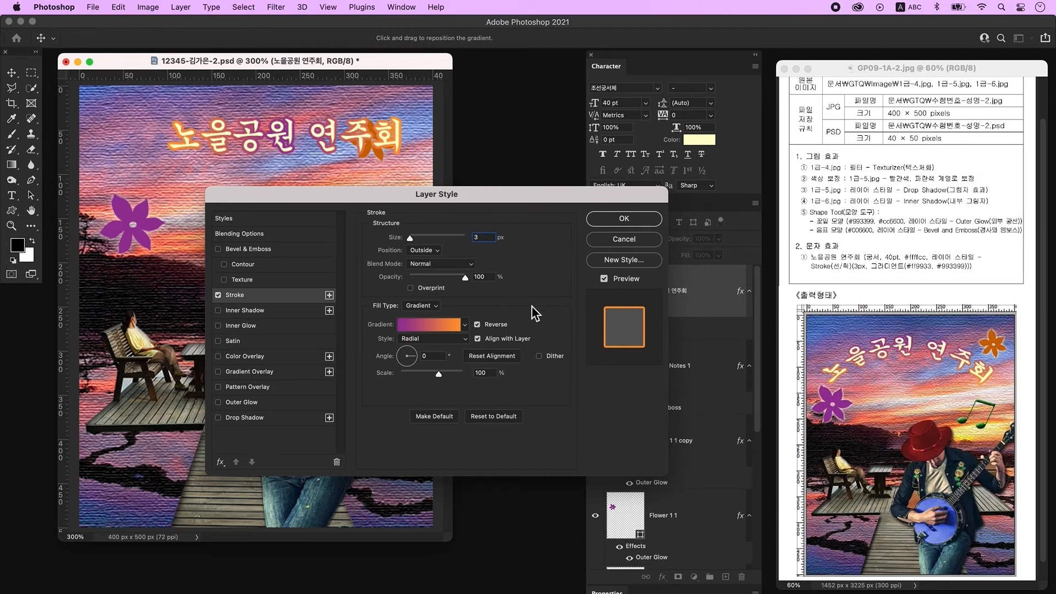
{"action": "left_click", "coordinate": [627, 221]}
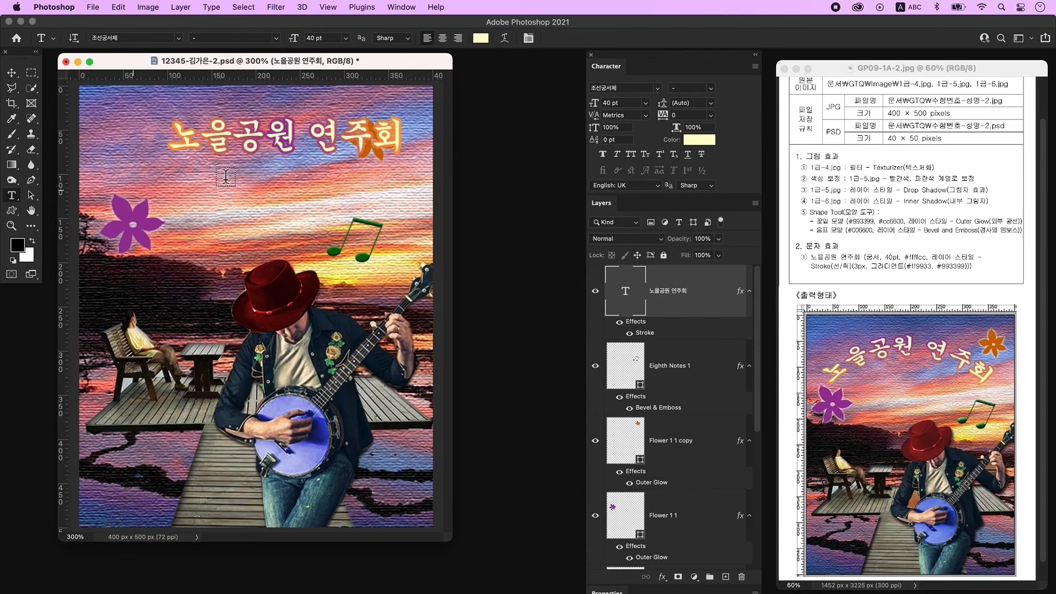
Step: Warp the title text with the Arc style
{"action": "left_click", "coordinate": [505, 42]}
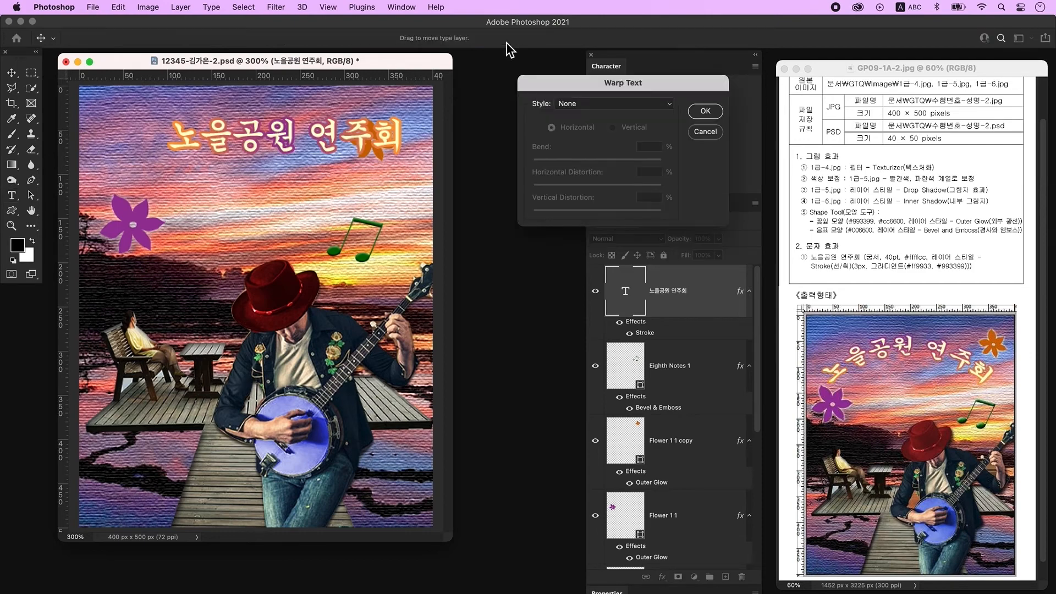
{"action": "left_click", "coordinate": [597, 109]}
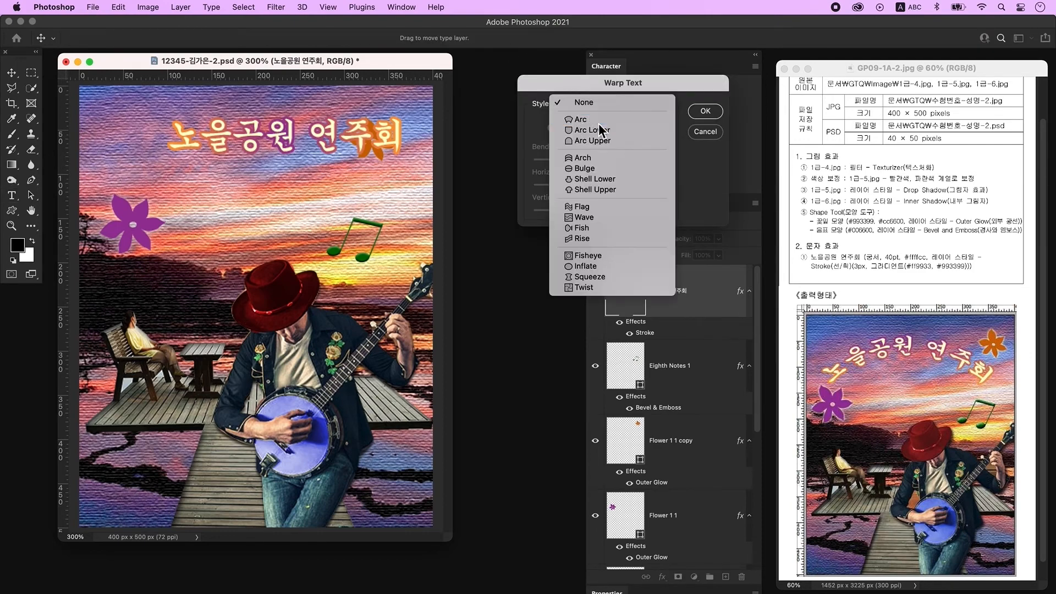
{"action": "left_click", "coordinate": [598, 120]}
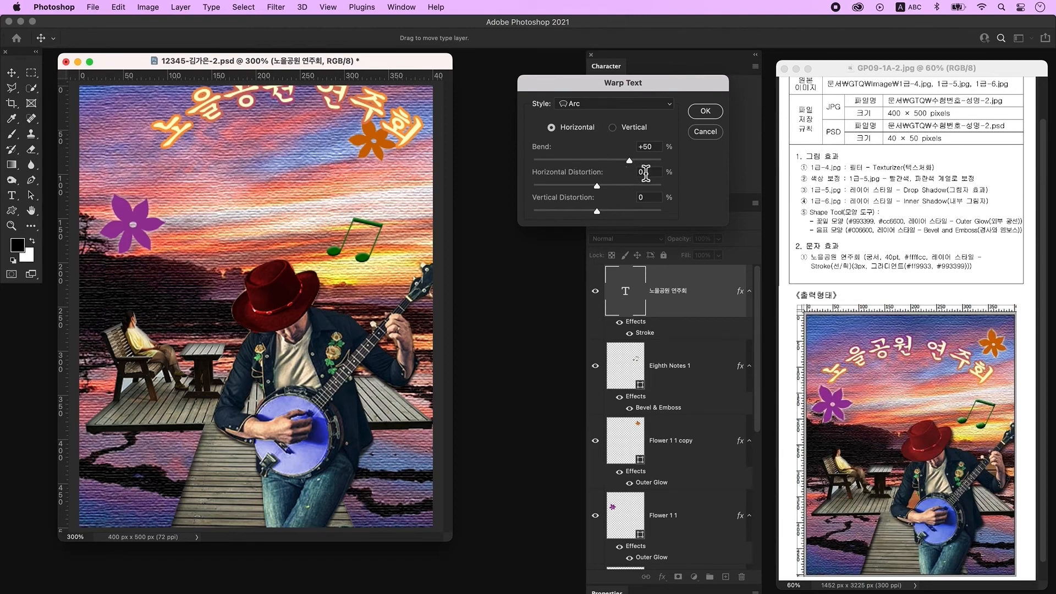
{"action": "left_click", "coordinate": [710, 114]}
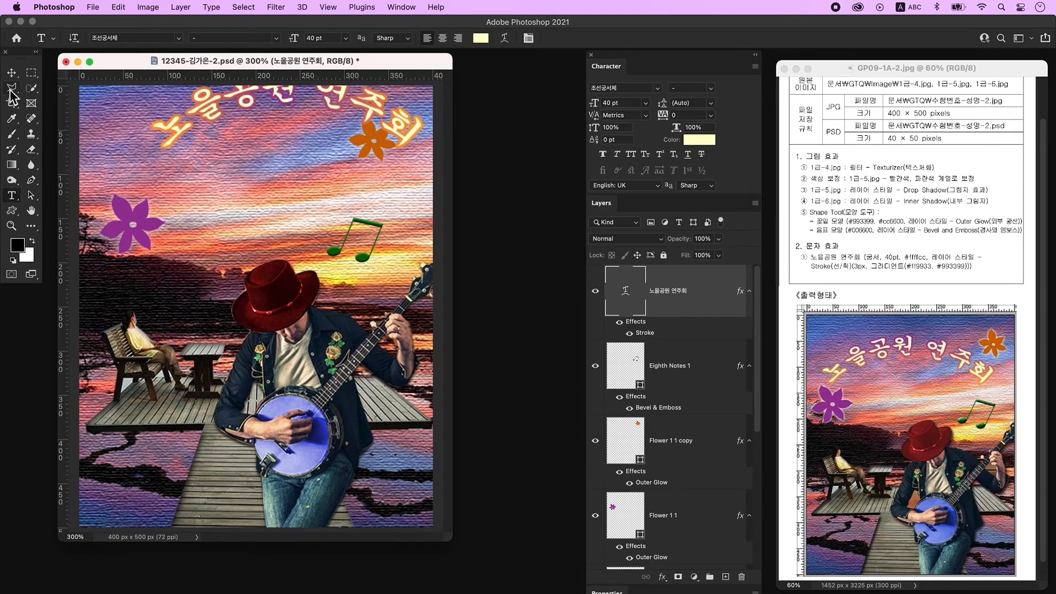
Step: Reposition the title text and the orange and purple flowers to match the sample layout
{"action": "left_click_drag", "start_coordinate": [383, 138], "coordinate": [358, 192]}
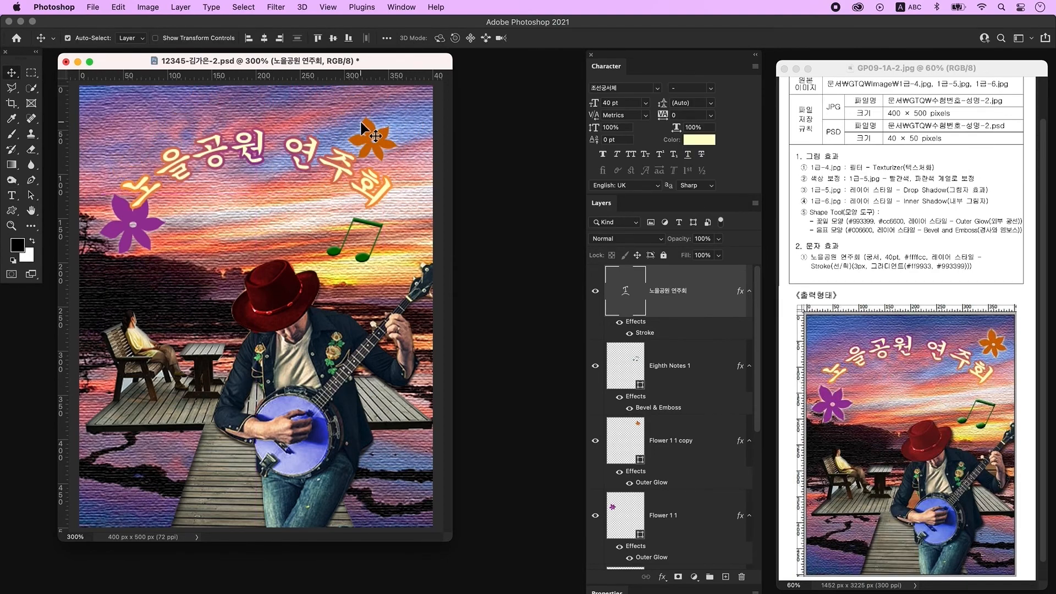
{"action": "mouse_move", "coordinate": [388, 144]}
{"action": "left_mouse_down"}
{"action": "mouse_move", "coordinate": [389, 133]}
{"action": "mouse_move", "coordinate": [349, 171]}
{"action": "mouse_move", "coordinate": [395, 127]}
{"action": "left_mouse_up"}
{"action": "left_click_drag", "start_coordinate": [140, 243], "coordinate": [133, 267]}
{"action": "left_click_drag", "start_coordinate": [262, 151], "coordinate": [264, 132]}
{"action": "left_click_drag", "start_coordinate": [132, 248], "coordinate": [141, 198]}
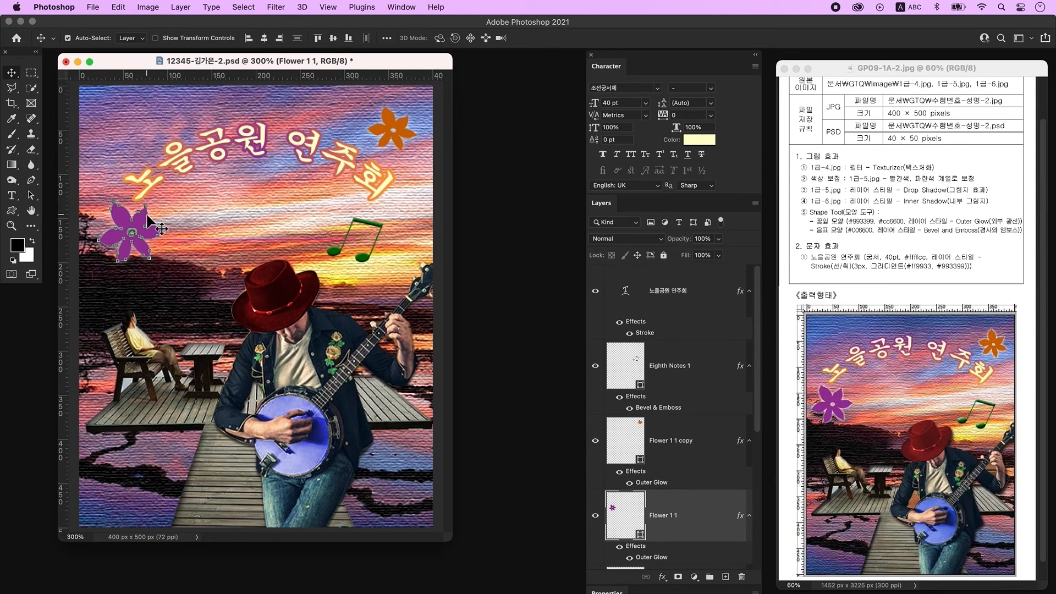
Step: Save a JPEG copy of the image under the same base name on the desktop, raising the JPEG quality
{"action": "left_click", "coordinate": [91, 7]}
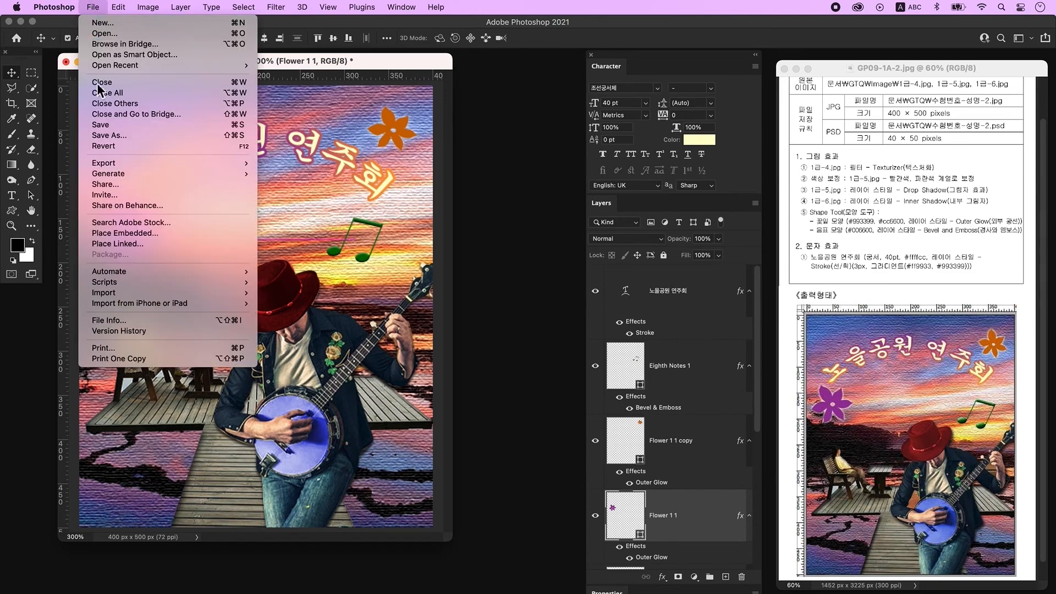
{"action": "left_click", "coordinate": [119, 136]}
{"action": "left_click", "coordinate": [642, 448]}
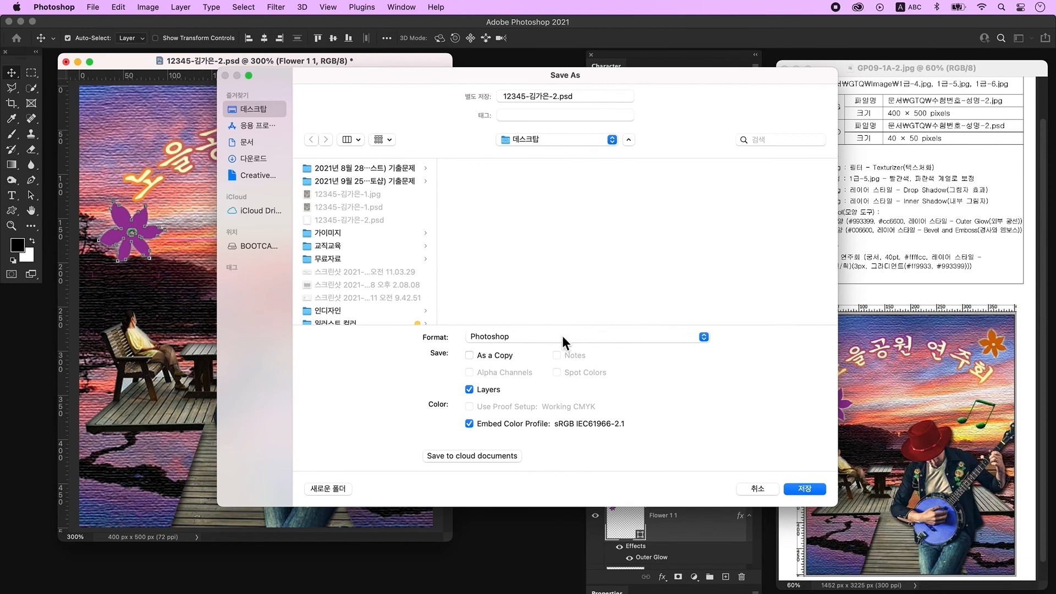
{"action": "left_click", "coordinate": [562, 336]}
{"action": "left_click", "coordinate": [556, 432]}
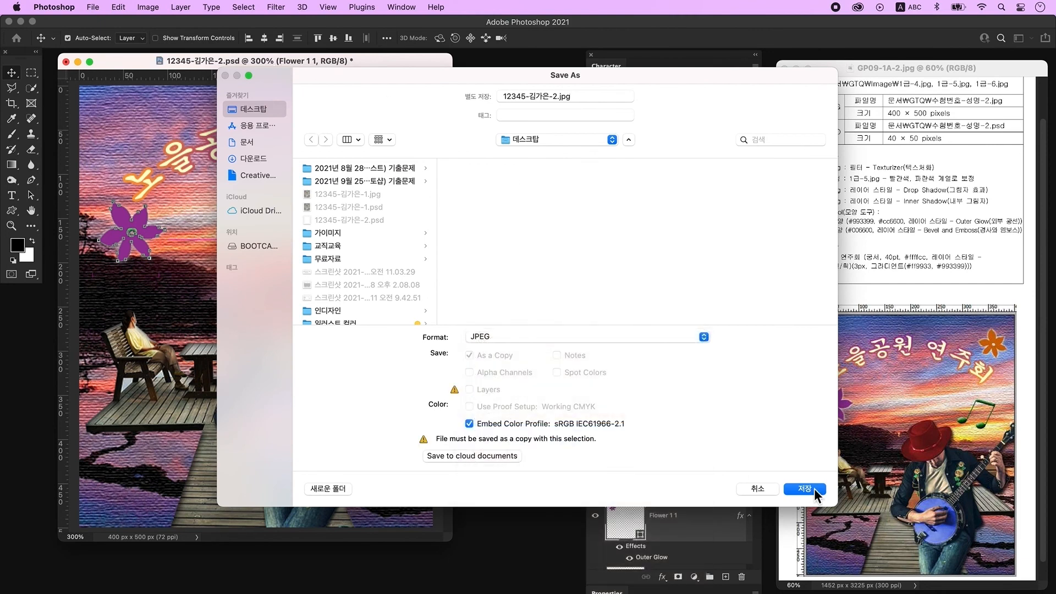
{"action": "left_click", "coordinate": [814, 488]}
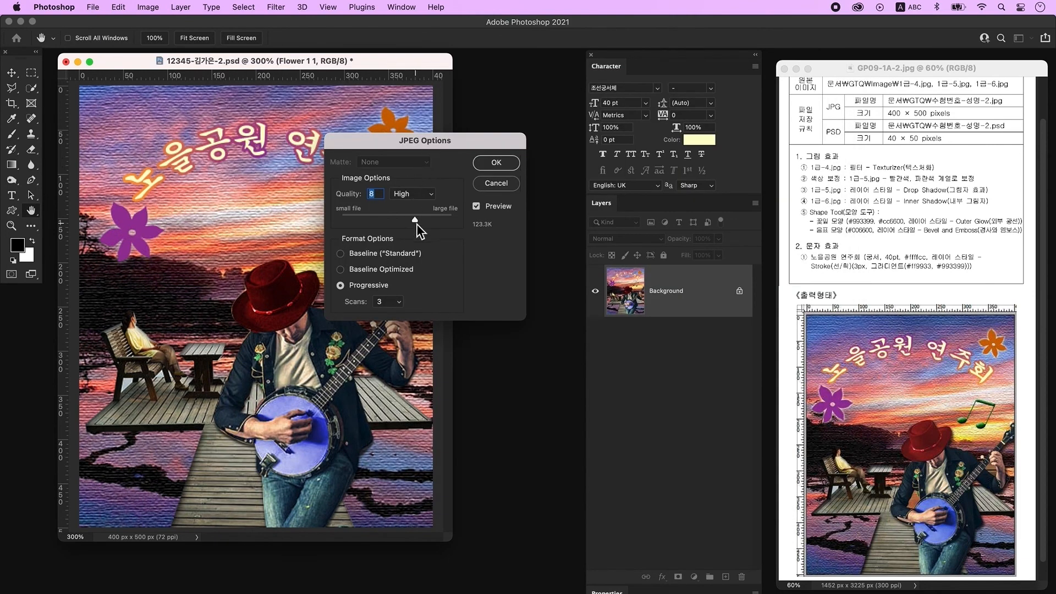
{"action": "left_click_drag", "start_coordinate": [421, 223], "coordinate": [467, 227]}
{"action": "left_click", "coordinate": [513, 163]}
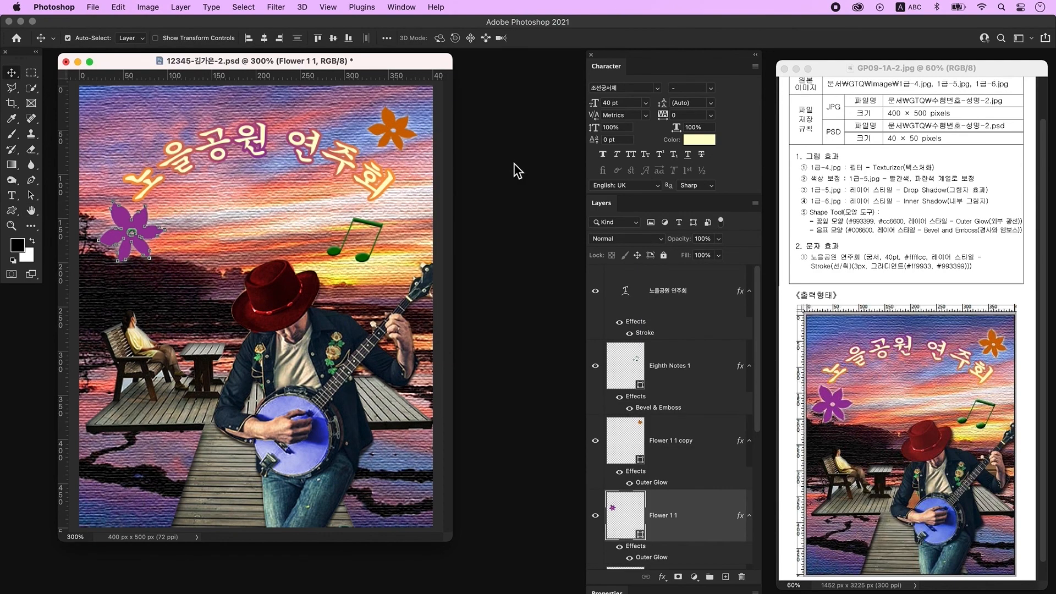
Step: Resize the image to 40 × 50 pixels
{"action": "left_click", "coordinate": [149, 7]}
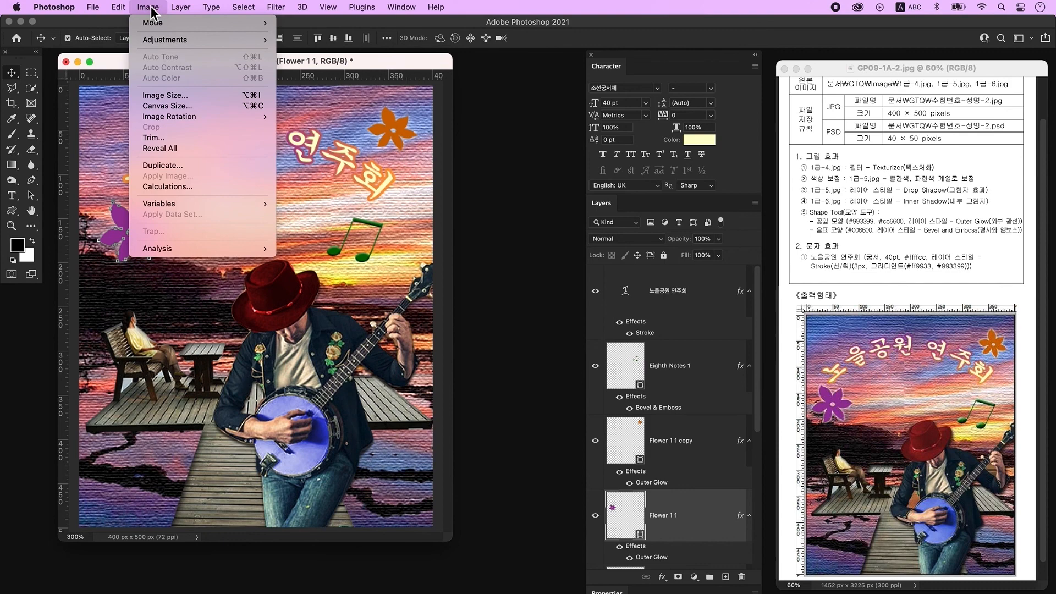
{"action": "left_click", "coordinate": [166, 97]}
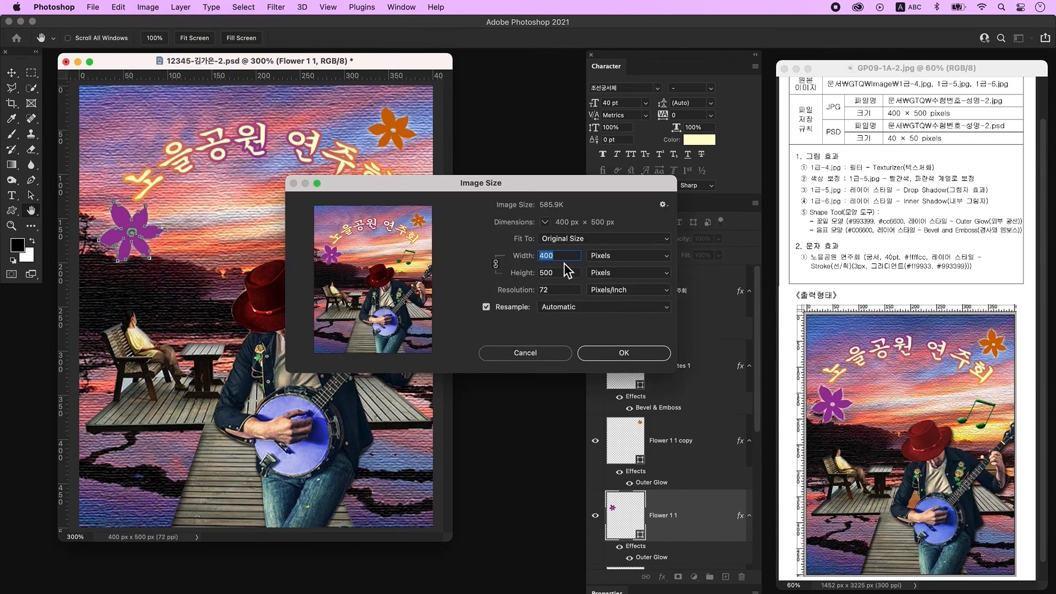
{"action": "type", "text": "40"}
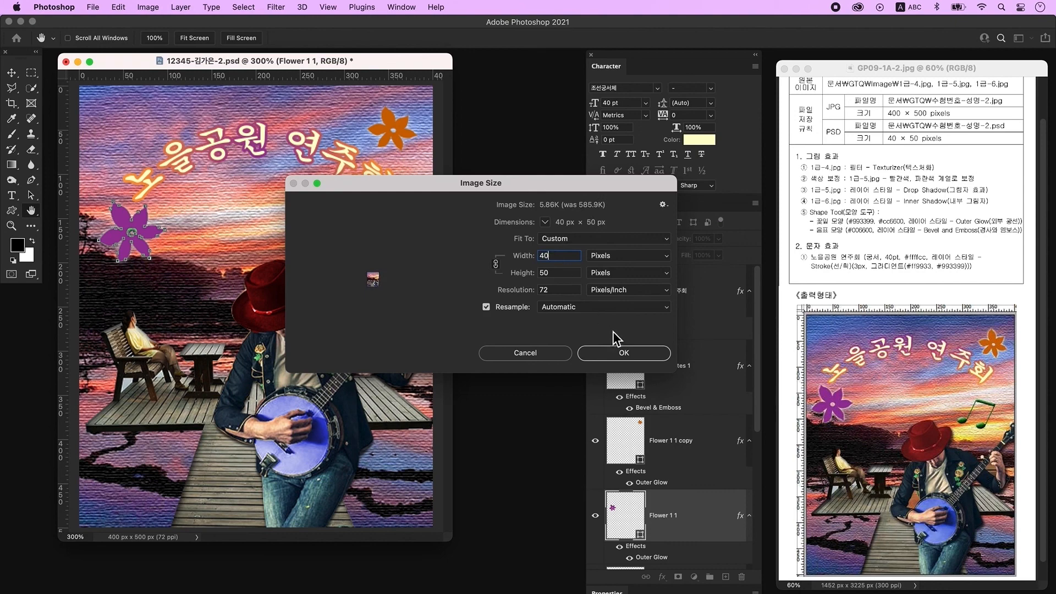
{"action": "left_click", "coordinate": [638, 355]}
Step: Save the reduced image as a Photoshop PSD file
{"action": "left_click", "coordinate": [93, 7]}
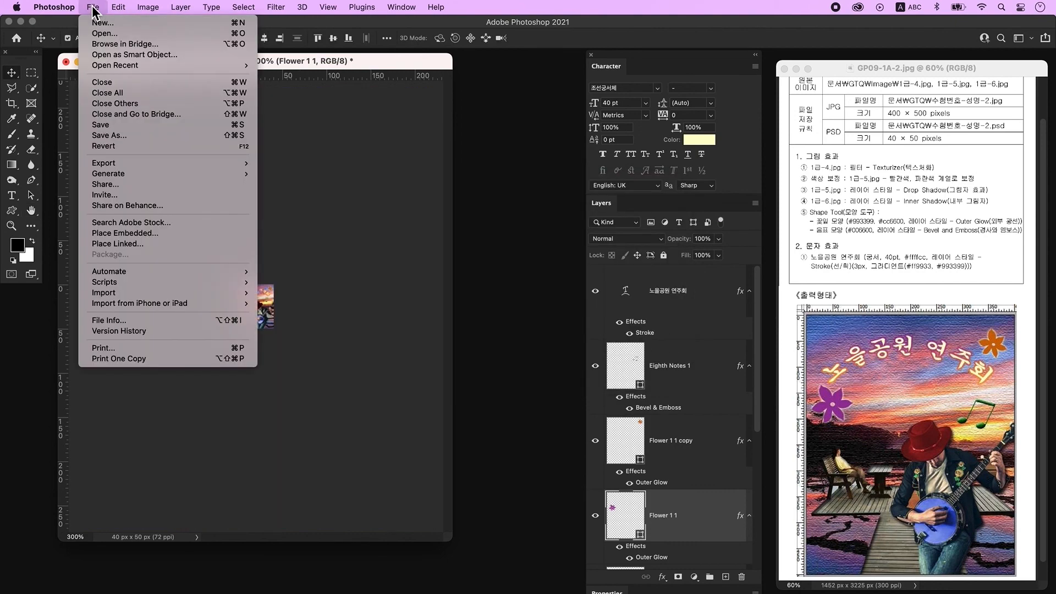
{"action": "left_click", "coordinate": [94, 126]}
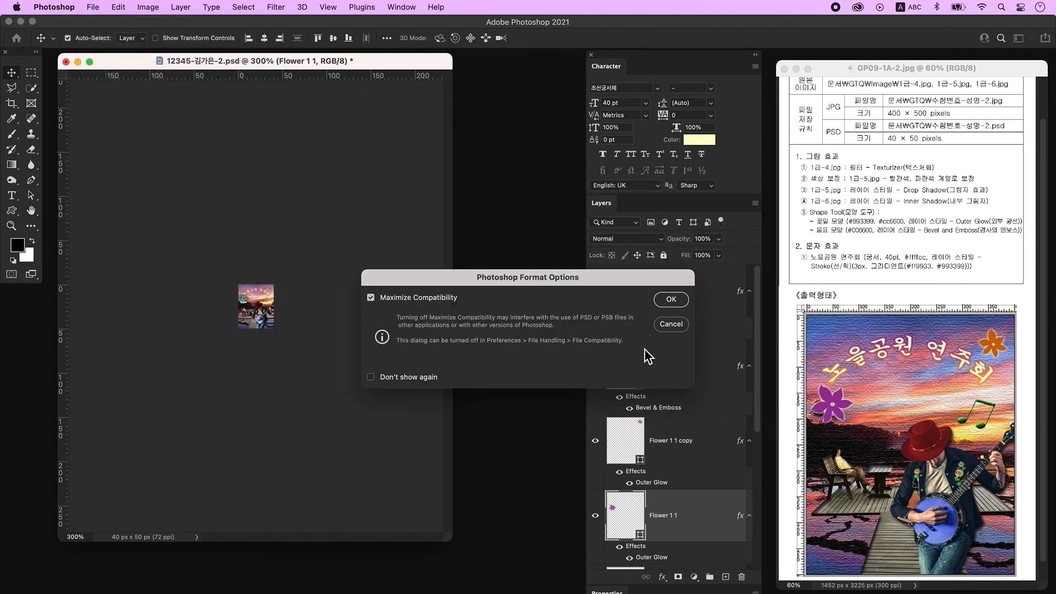